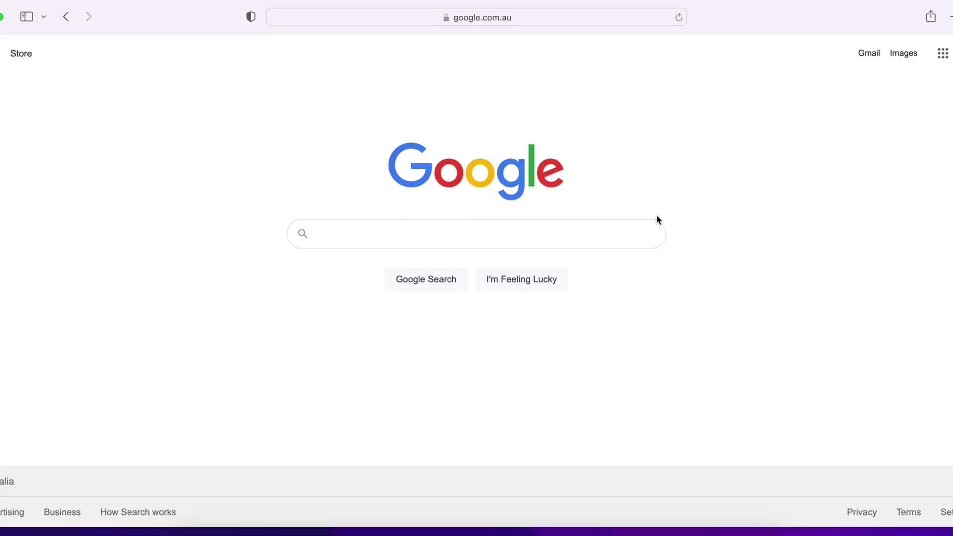
# Step: Search Google for 'teamviewer' and open the TeamViewer product page from the results
pyautogui.click(376, 238)
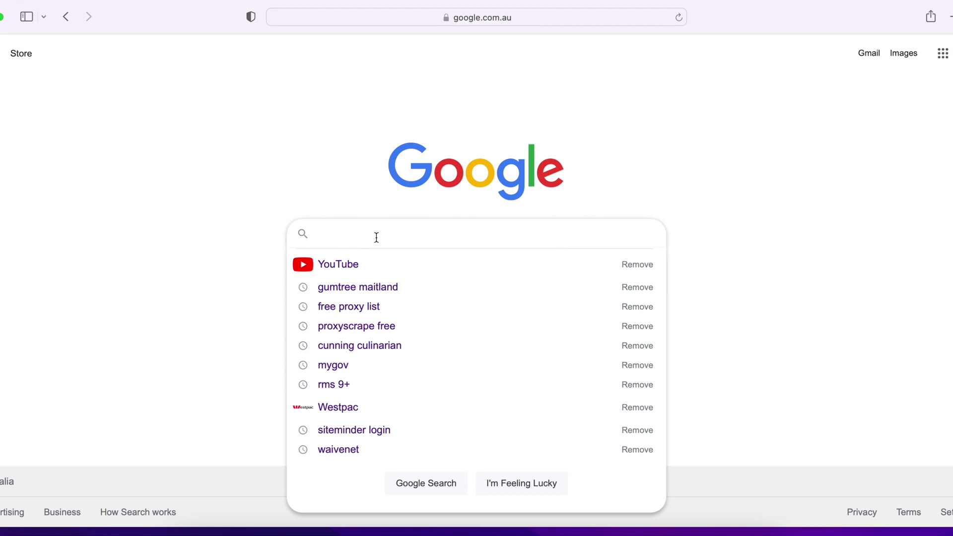
pyautogui.write('Team')
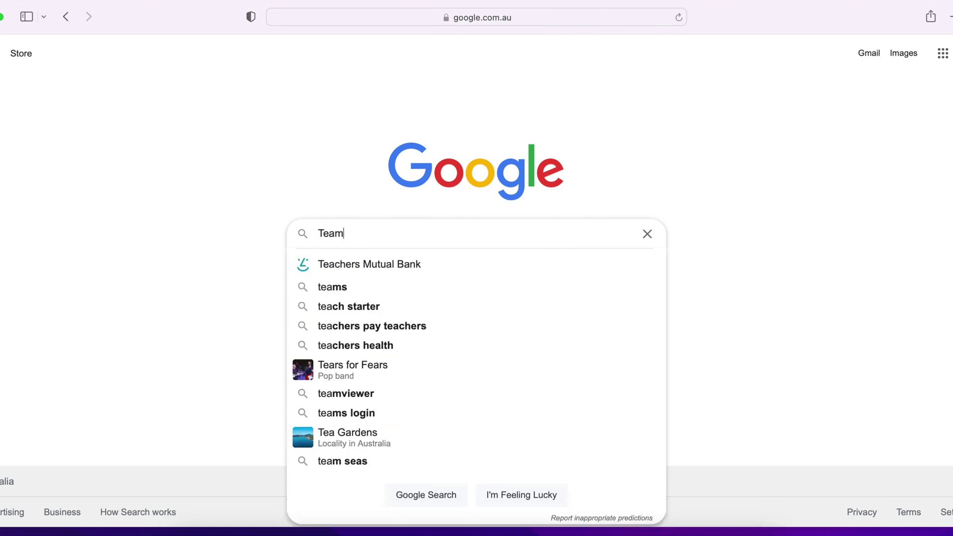
pyautogui.write('view')
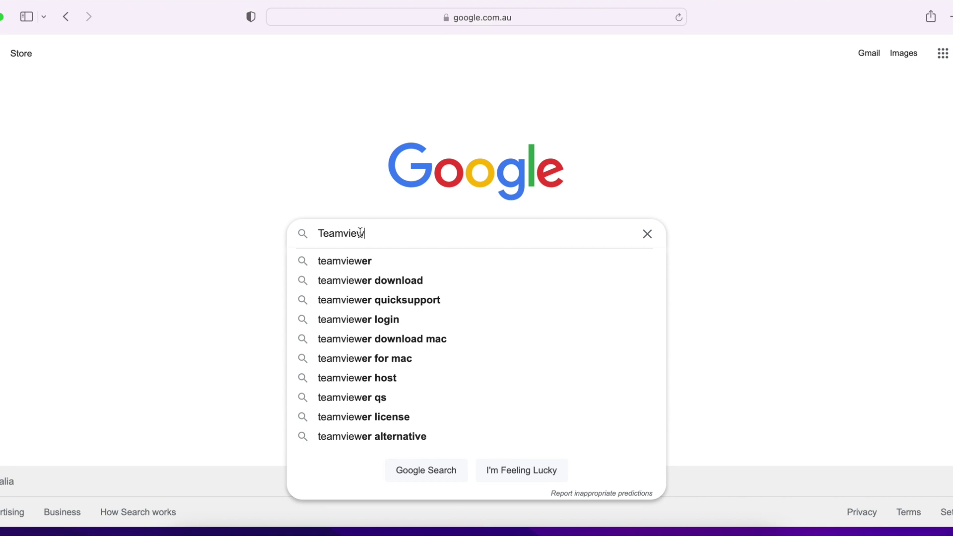
pyautogui.click(366, 259)
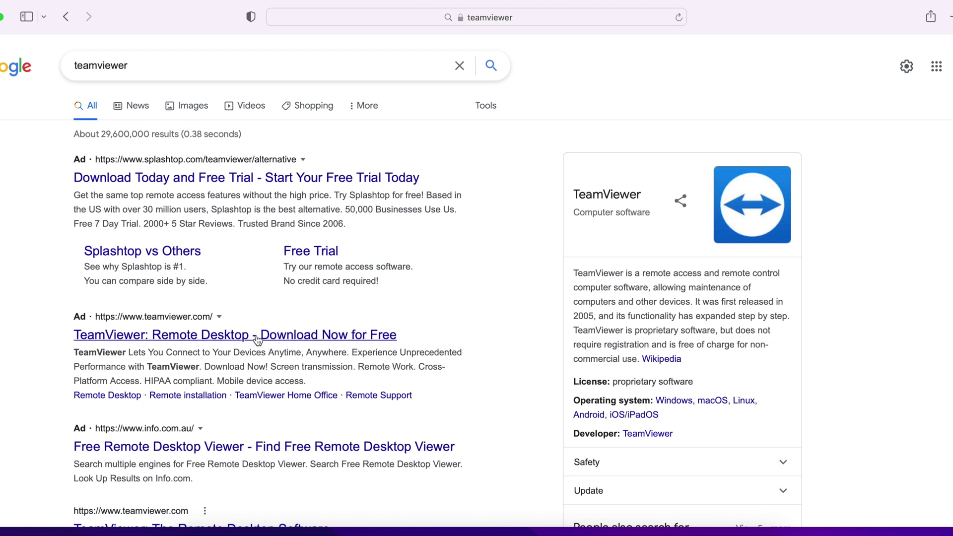
pyautogui.click(229, 339)
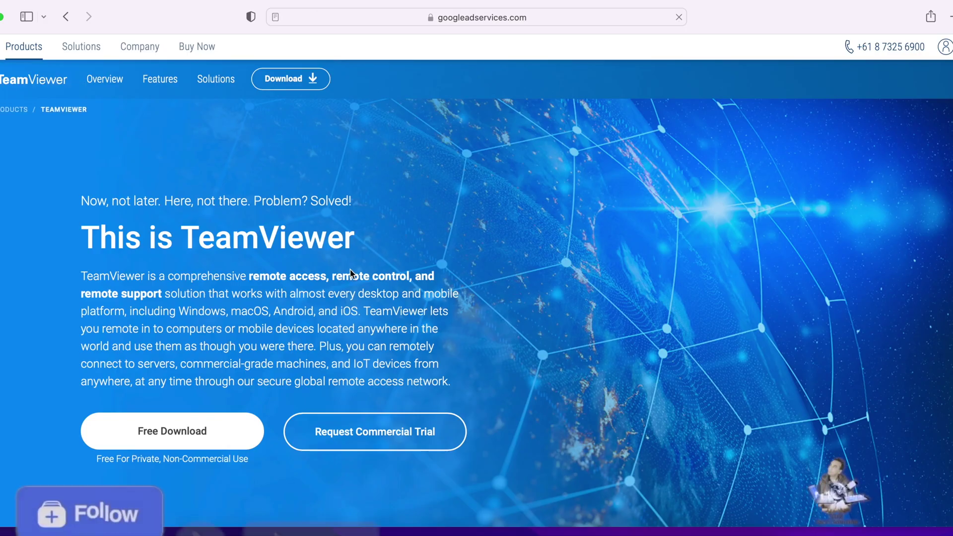
# Step: Start the Free Download of the TeamViewer installer from the product page
pyautogui.scroll(-2, 346, 287)
pyautogui.scroll(-8, 346, 288)
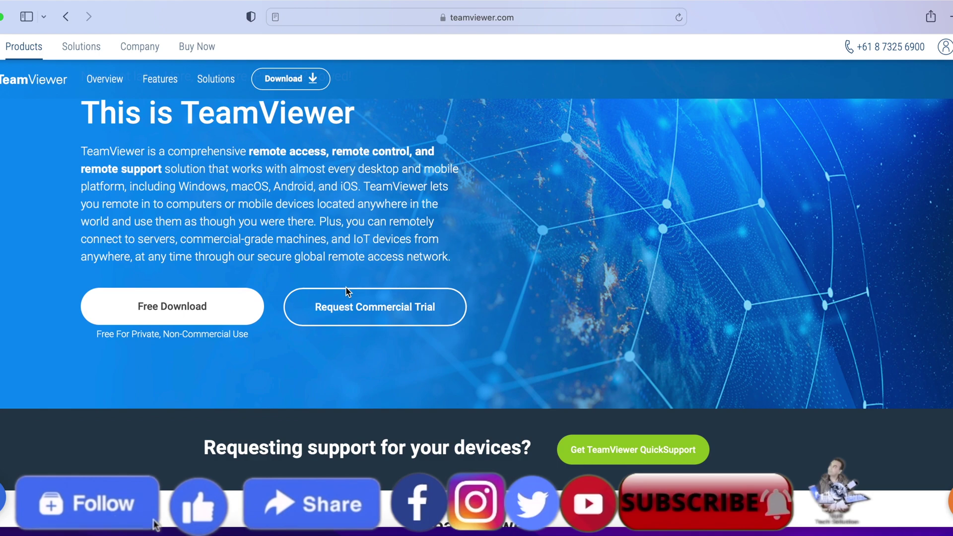
pyautogui.scroll(9, 347, 288)
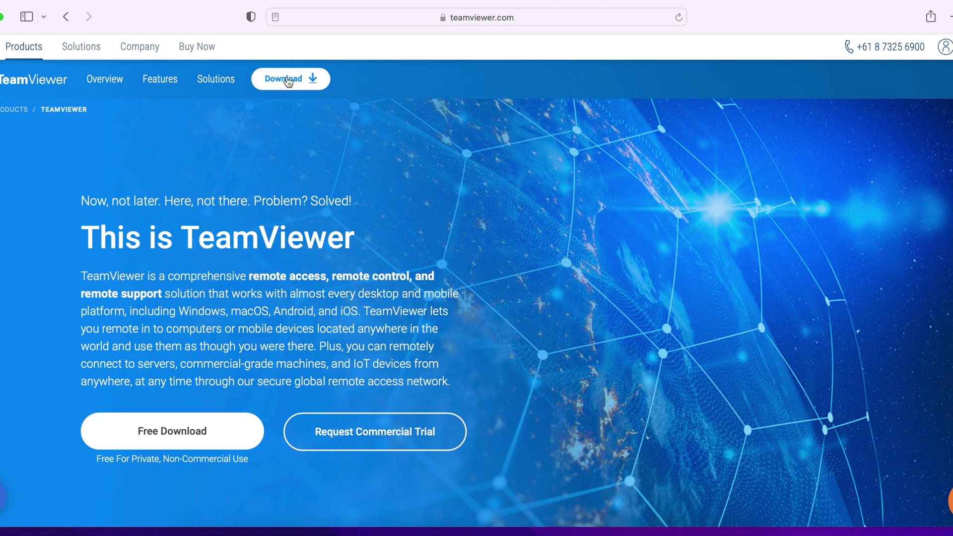
pyautogui.click(180, 436)
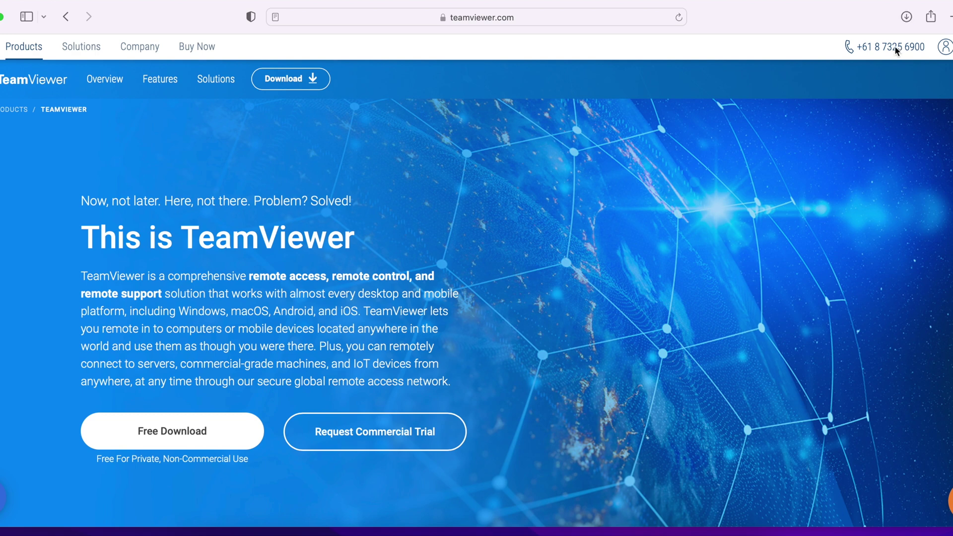
# Step: Open TeamViewer.dmg from Safari's downloads and launch the Install TeamViewer package
pyautogui.click(906, 17)
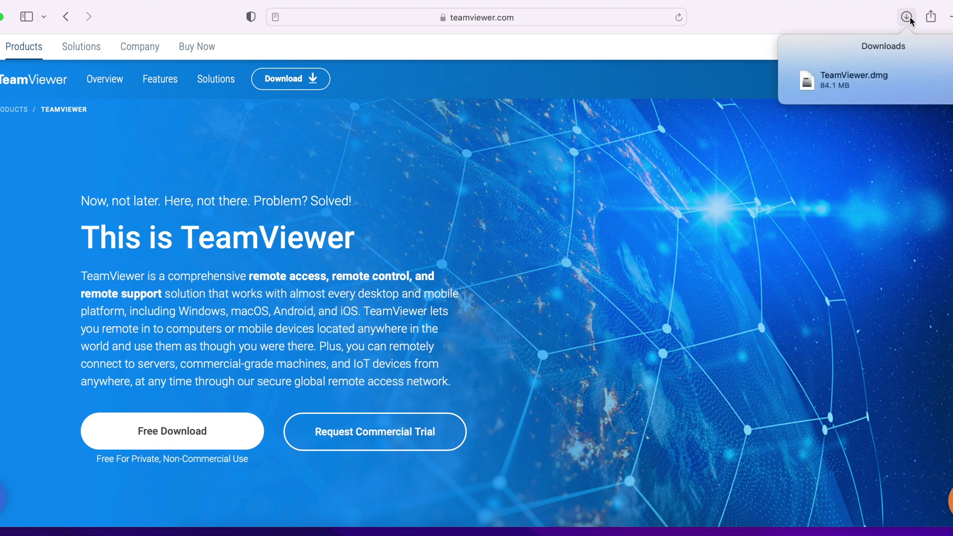
pyautogui.click(851, 82)
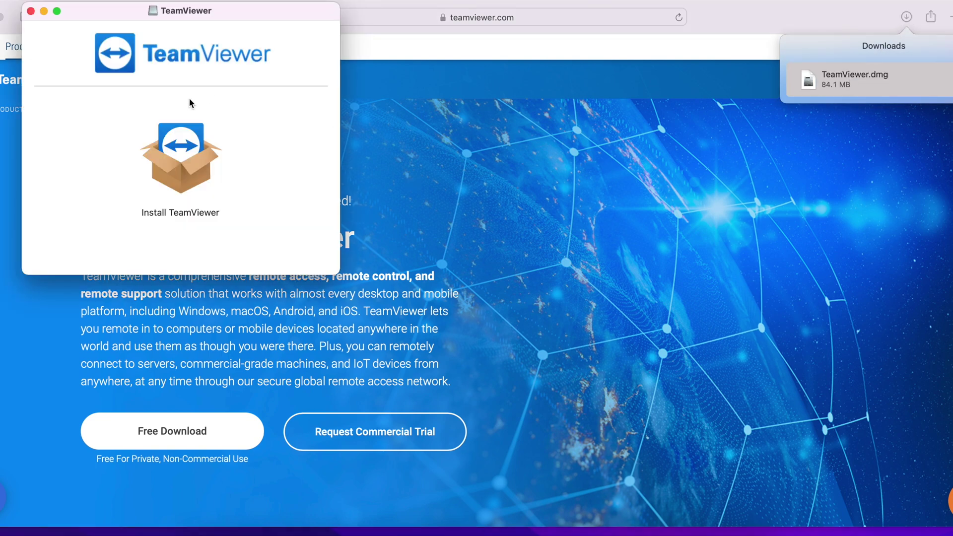
pyautogui.doubleClick(189, 167)
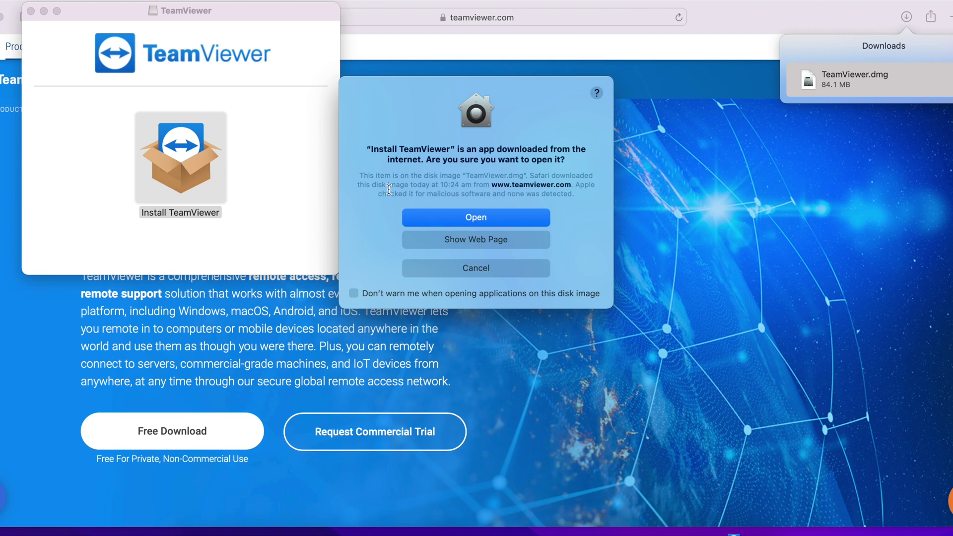
# Step: Confirm opening the installer, accept the EULA and DPA, and allow Downloads access
pyautogui.click(469, 219)
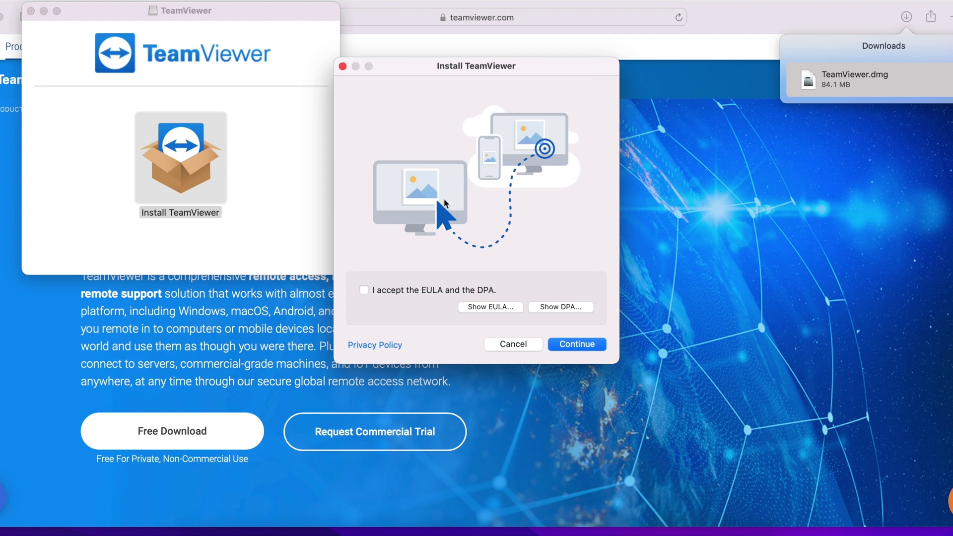
pyautogui.click(366, 291)
pyautogui.click(585, 345)
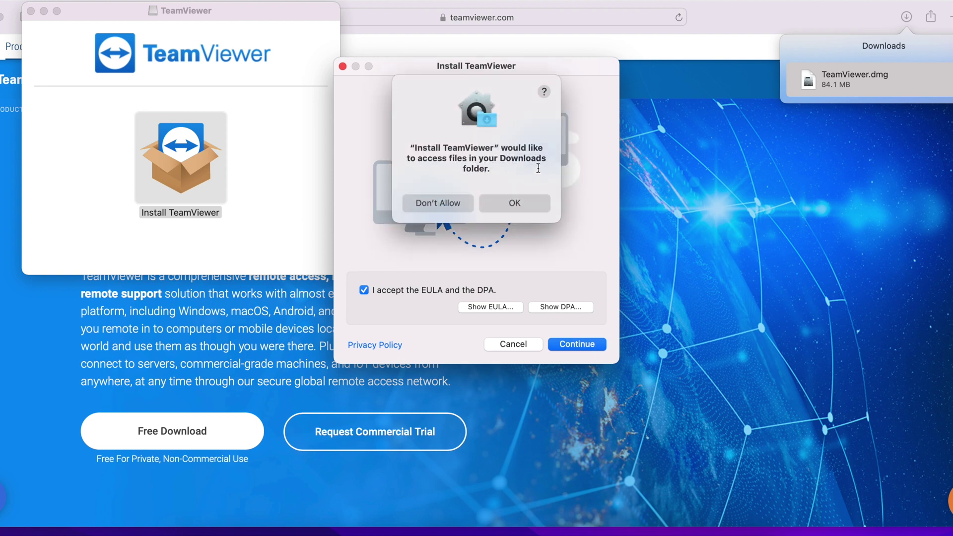
pyautogui.click(516, 204)
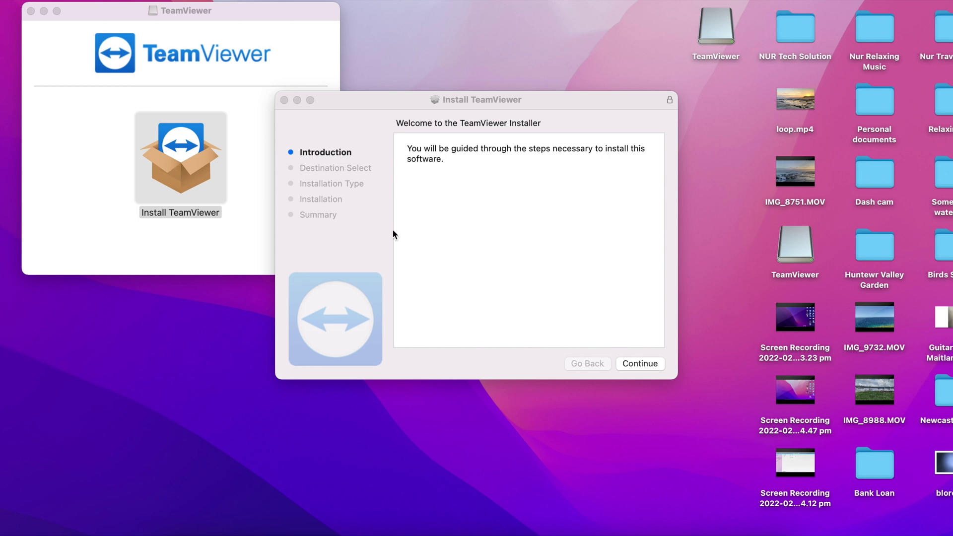
# Step: Start the standard install on Macintosh HD and enter the account password
pyautogui.click(646, 365)
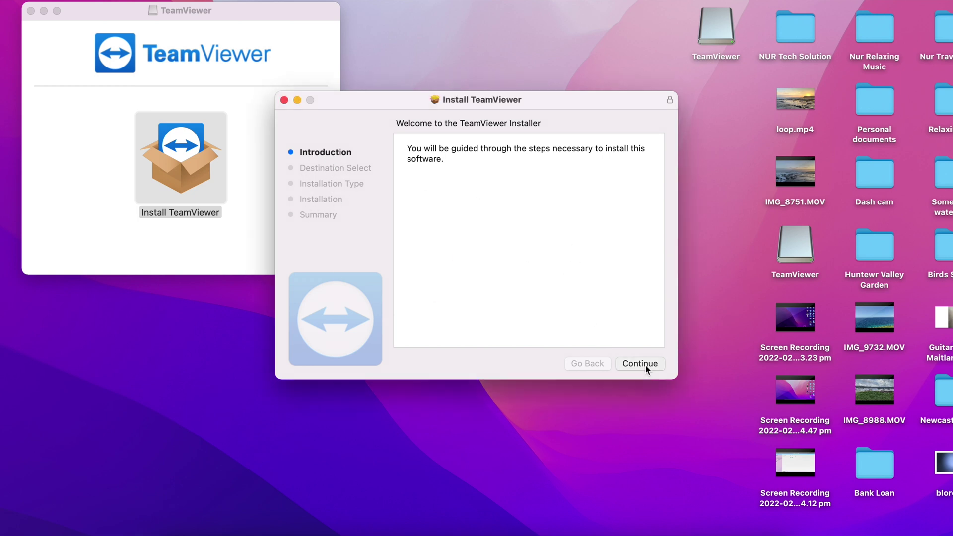
pyautogui.click(645, 364)
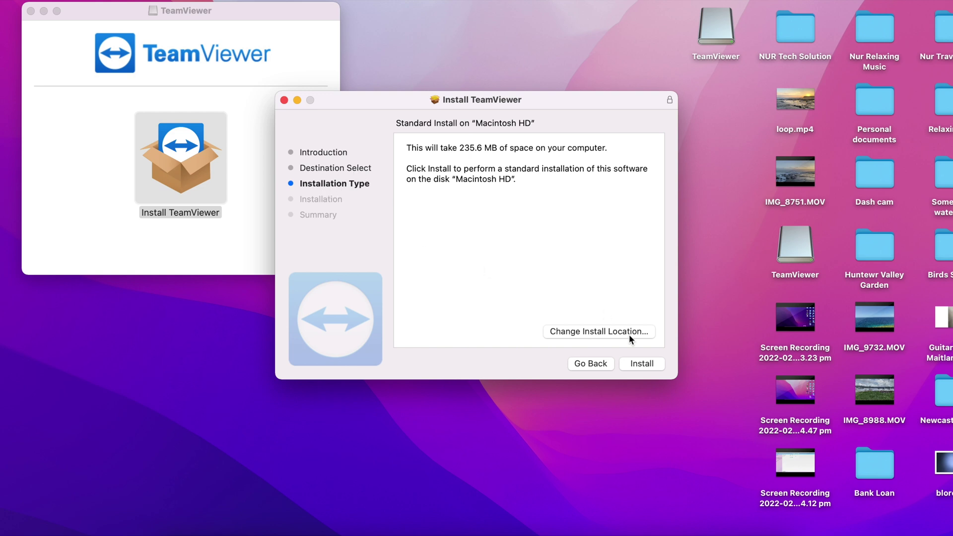
pyautogui.click(645, 366)
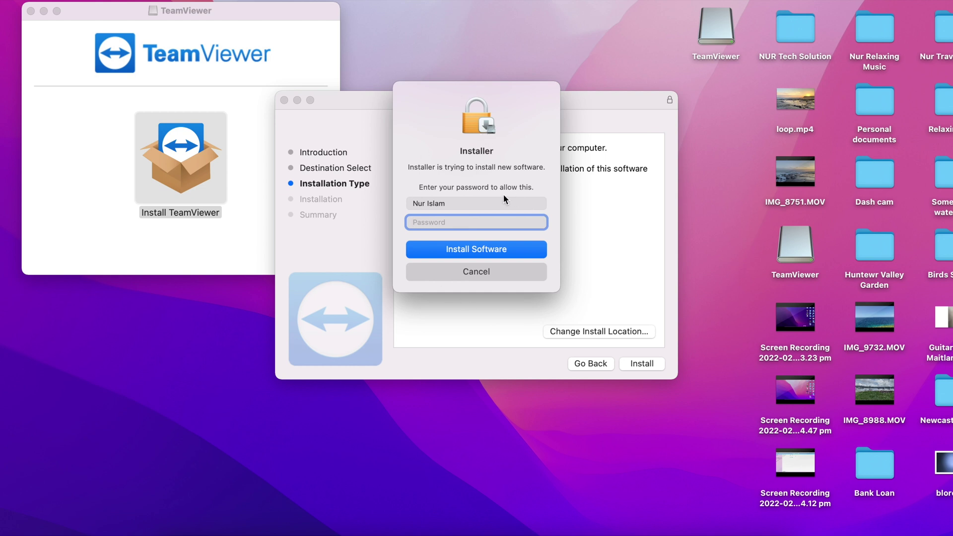
pyautogui.write('••••')
# Step: Authorise the install, skip the account sign-in with Not Now, and show Remote Control
pyautogui.click(471, 251)
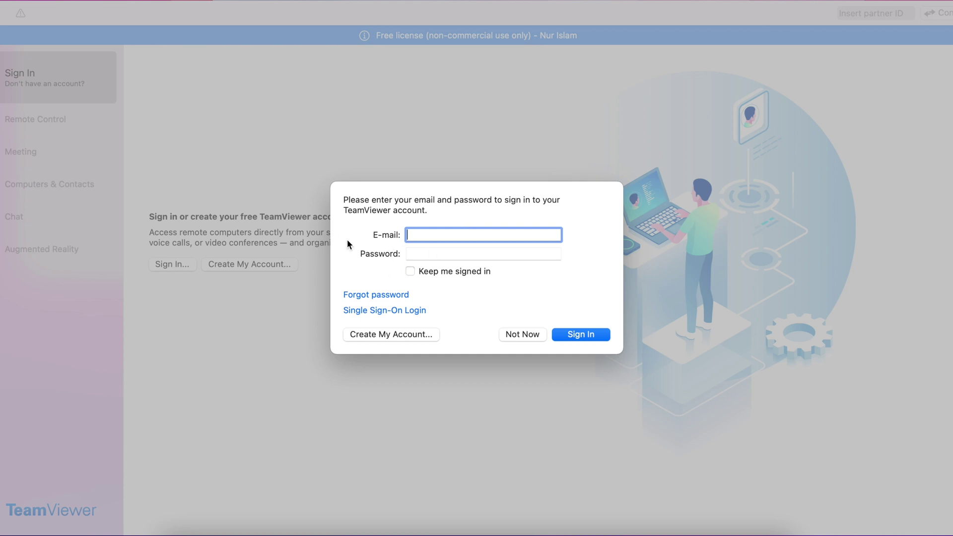
pyautogui.click(522, 334)
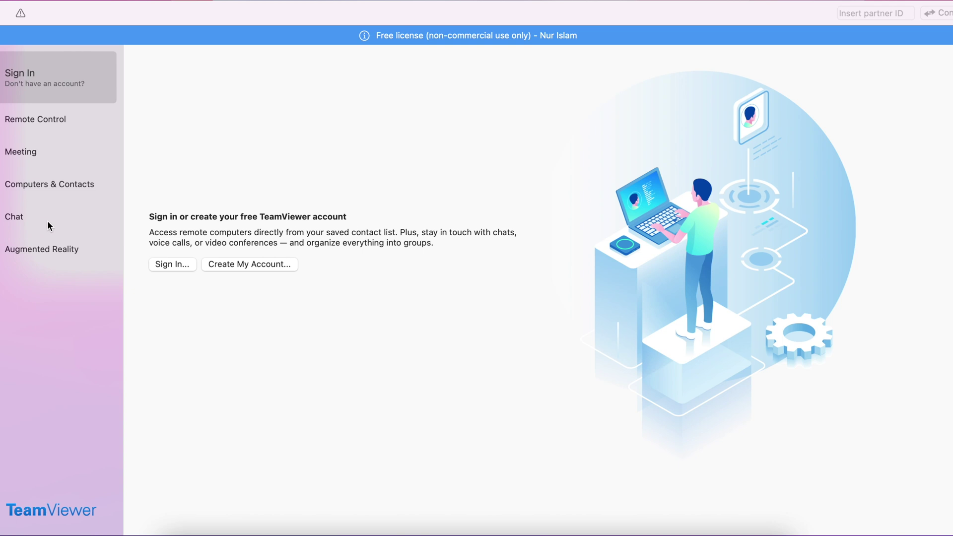
pyautogui.click(45, 119)
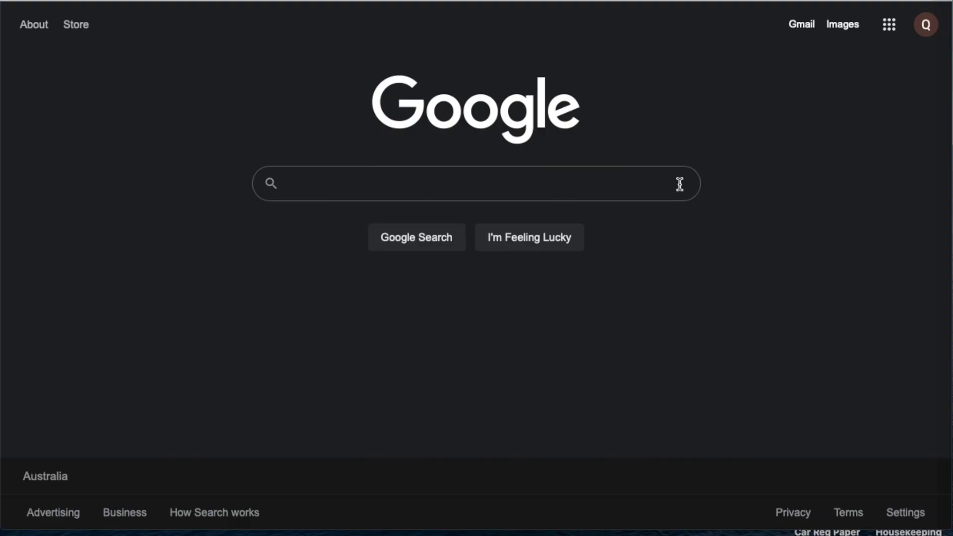
# Step: Search Google for 'teamviewer' and open the official teamviewer.com homepage
pyautogui.click(345, 183)
pyautogui.write('teamviewer')
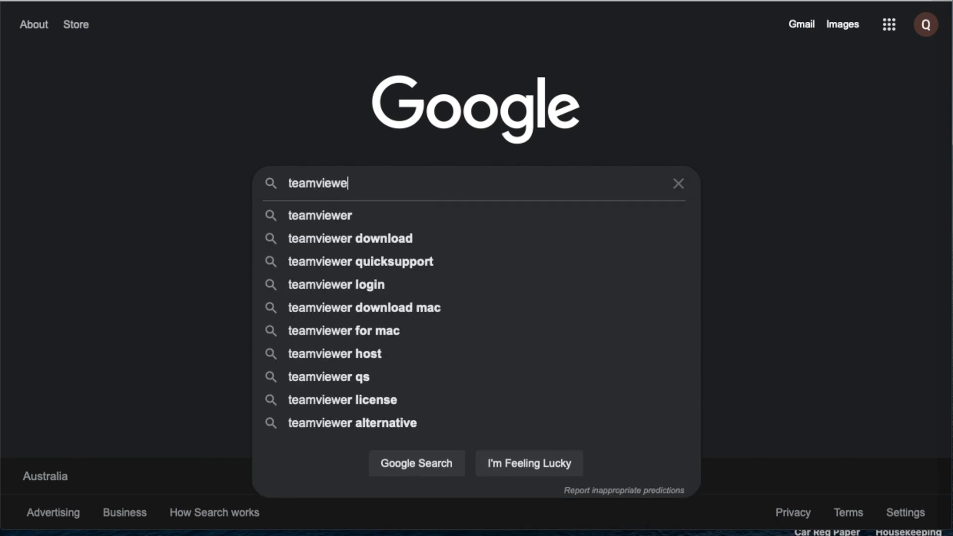
pyautogui.click(313, 217)
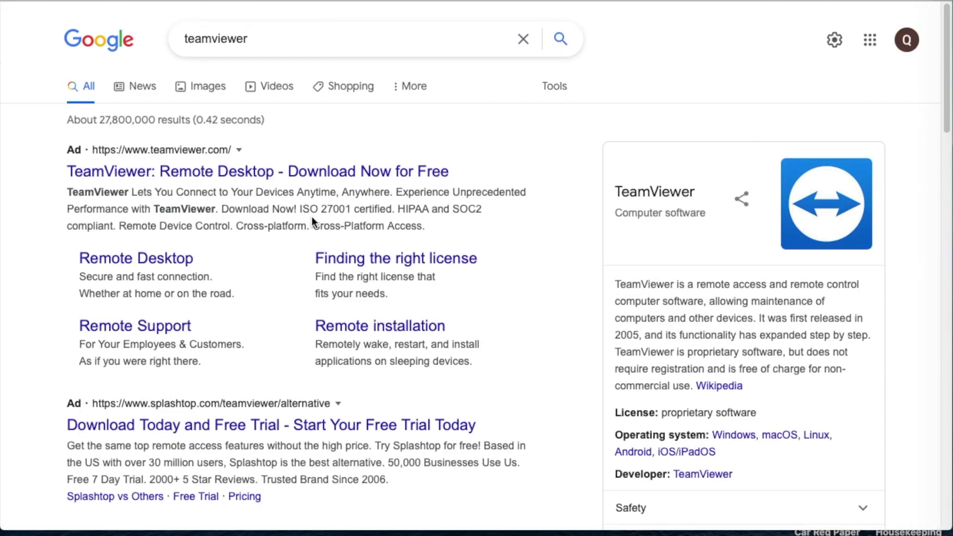
pyautogui.click(241, 173)
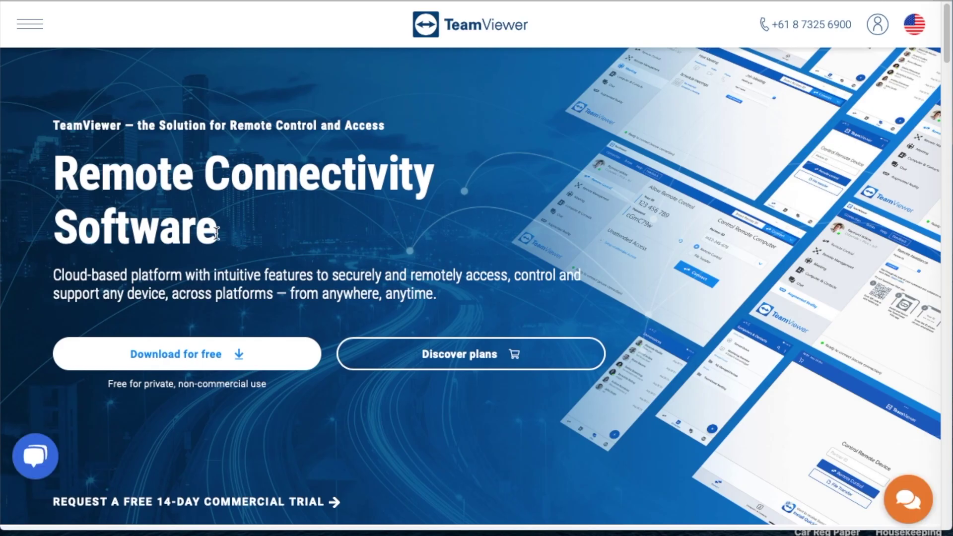
# Step: Close the chat panel, choose Download for free, and allow the site's download
pyautogui.click(915, 56)
pyautogui.click(204, 357)
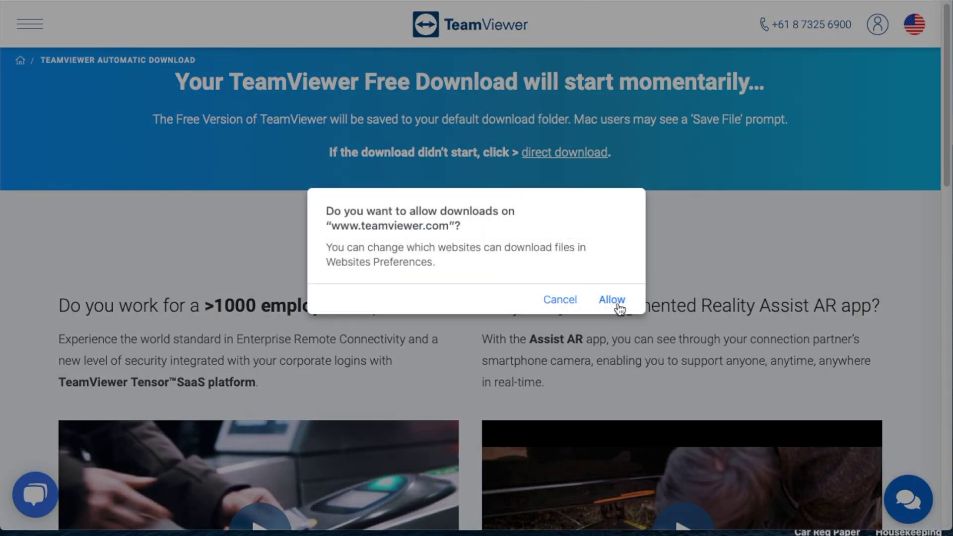
pyautogui.click(612, 300)
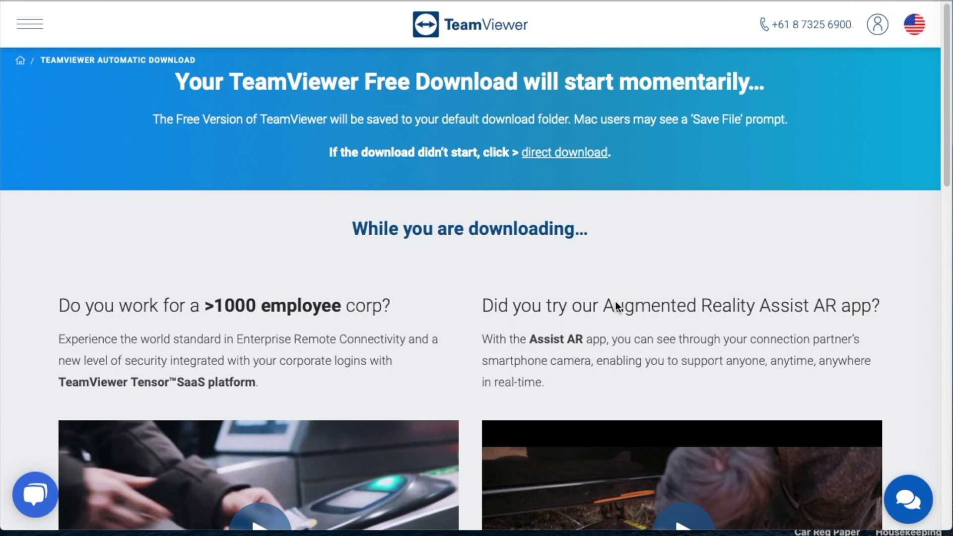
# Step: Open TeamViewer-2.dmg from Downloads and launch Install TeamViewer past the security warning
pyautogui.click(842, 3)
pyautogui.doubleClick(767, 47)
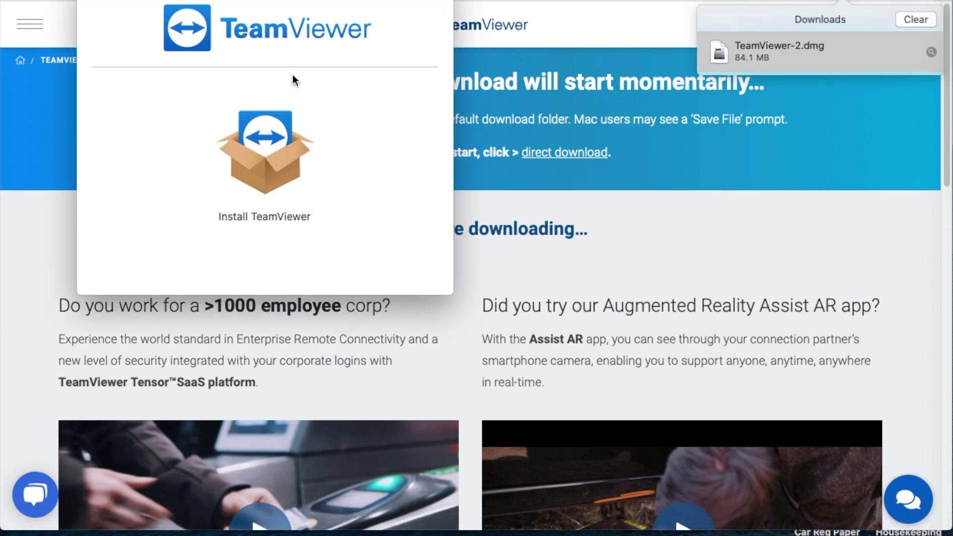
pyautogui.doubleClick(295, 168)
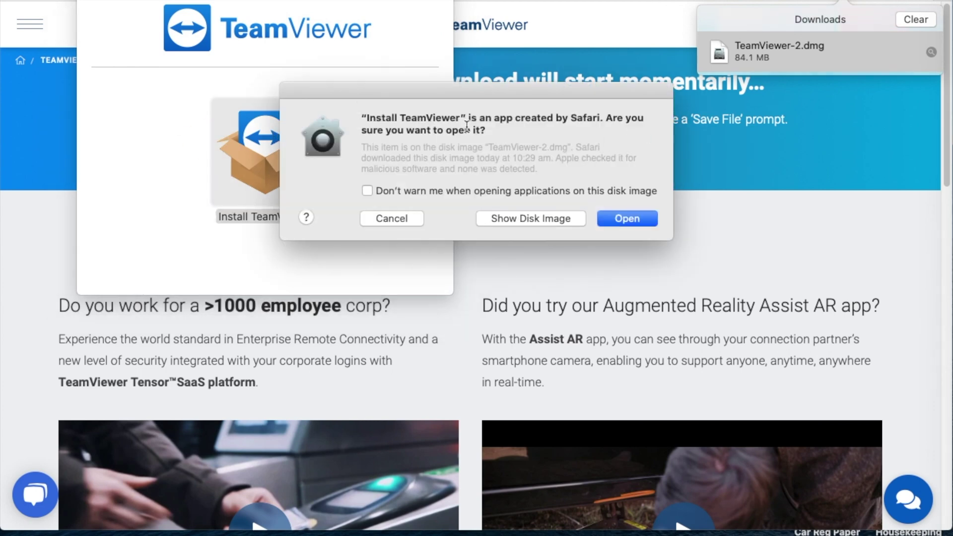
pyautogui.click(627, 218)
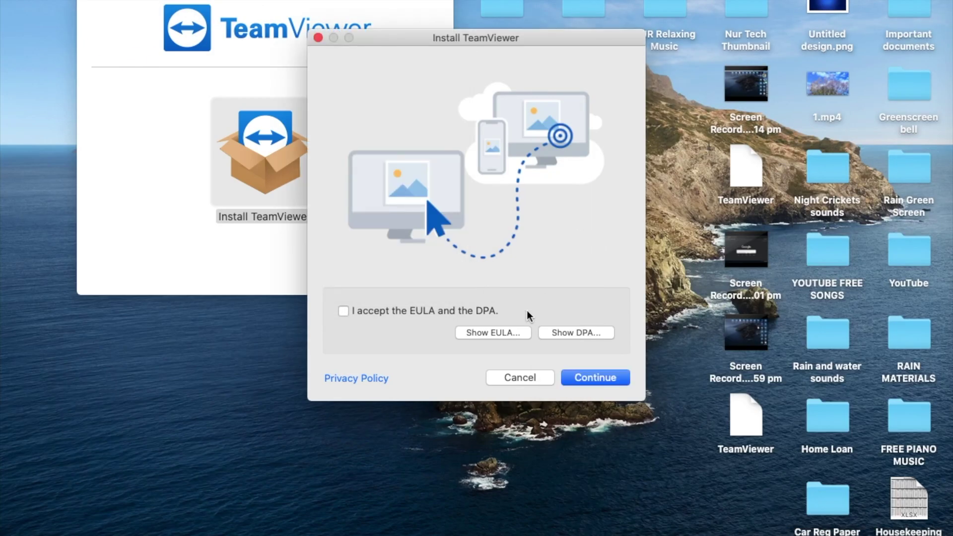
# Step: Accept the EULA and DPA, install with the account password, close, and keep the installer
pyautogui.click(343, 311)
pyautogui.click(594, 378)
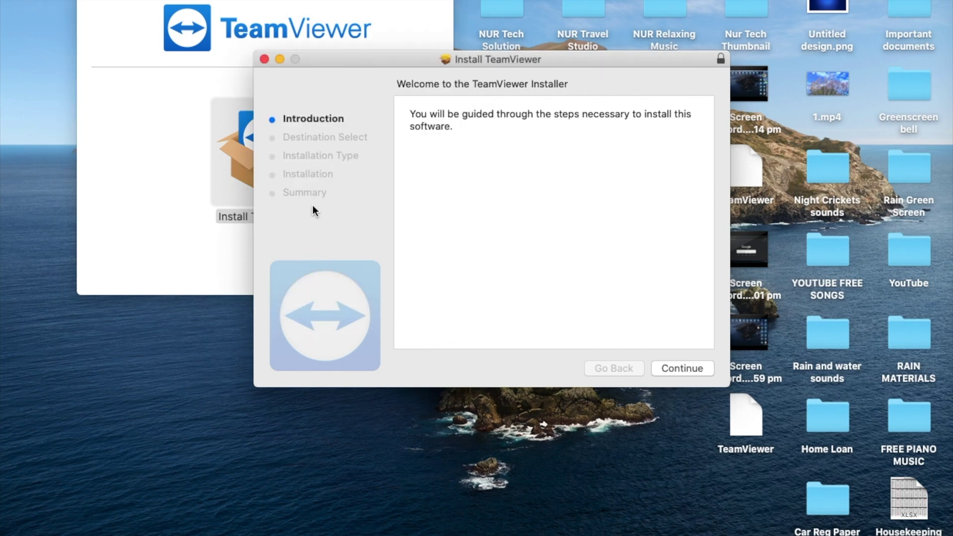
pyautogui.click(689, 368)
pyautogui.click(689, 369)
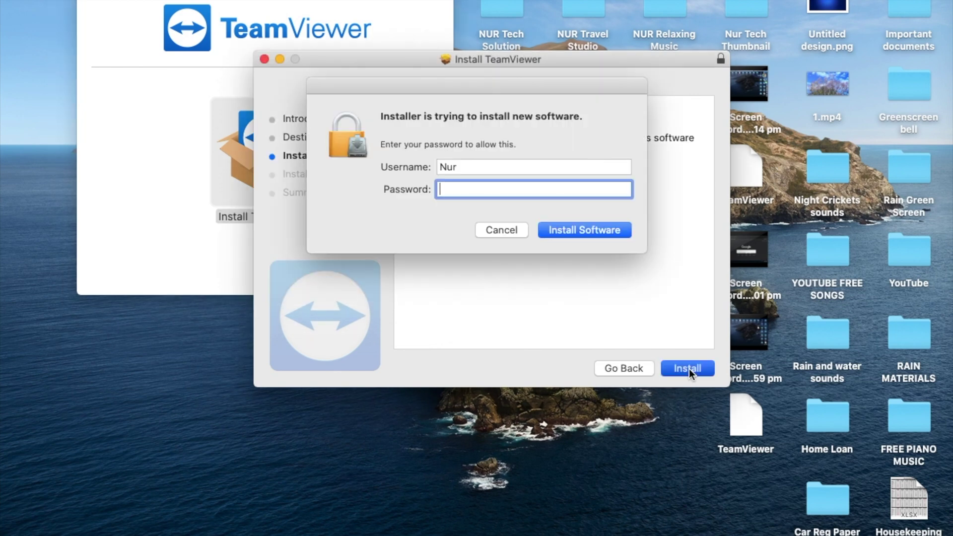
pyautogui.write('****')
pyautogui.click(586, 230)
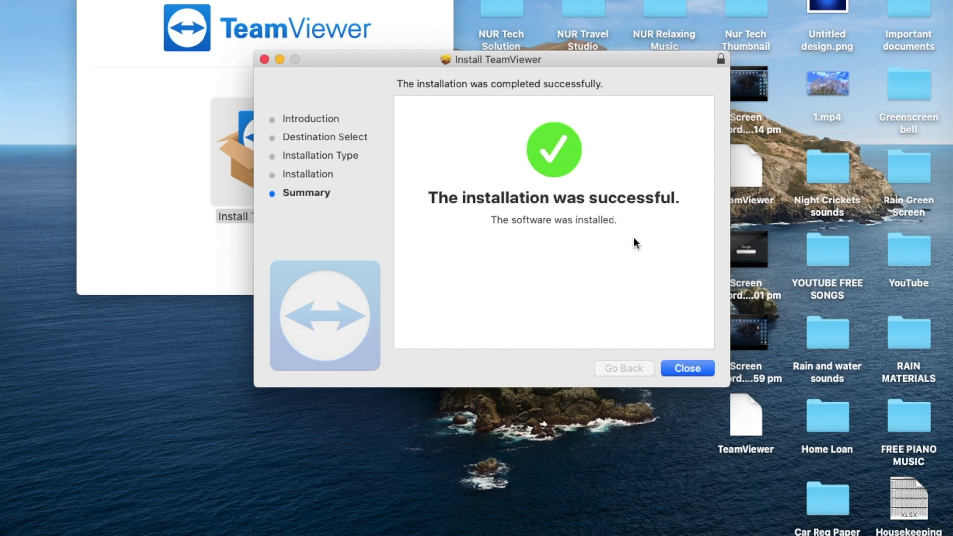
pyautogui.click(698, 366)
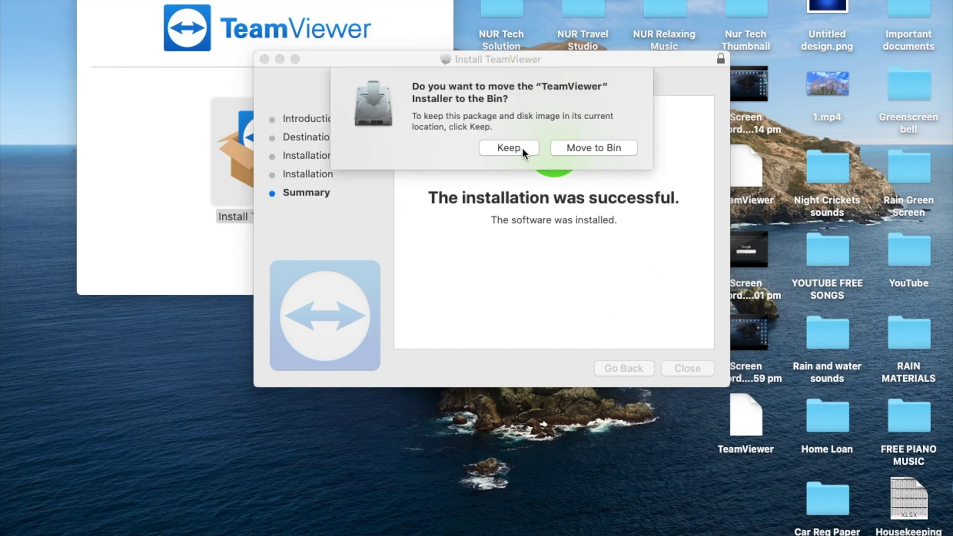
pyautogui.click(509, 148)
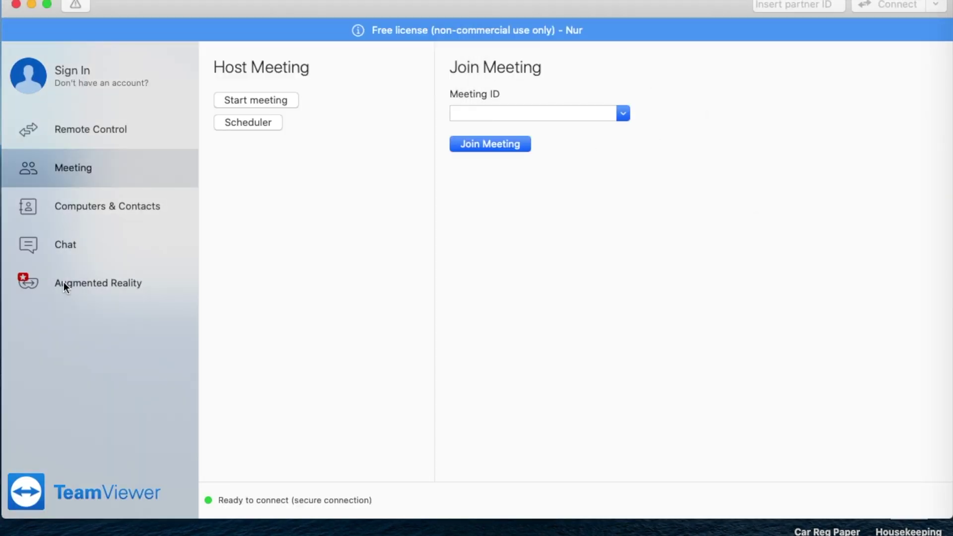
# Step: Switch to Remote Control in the sidebar to display this Mac's ID and password
pyautogui.click(95, 129)
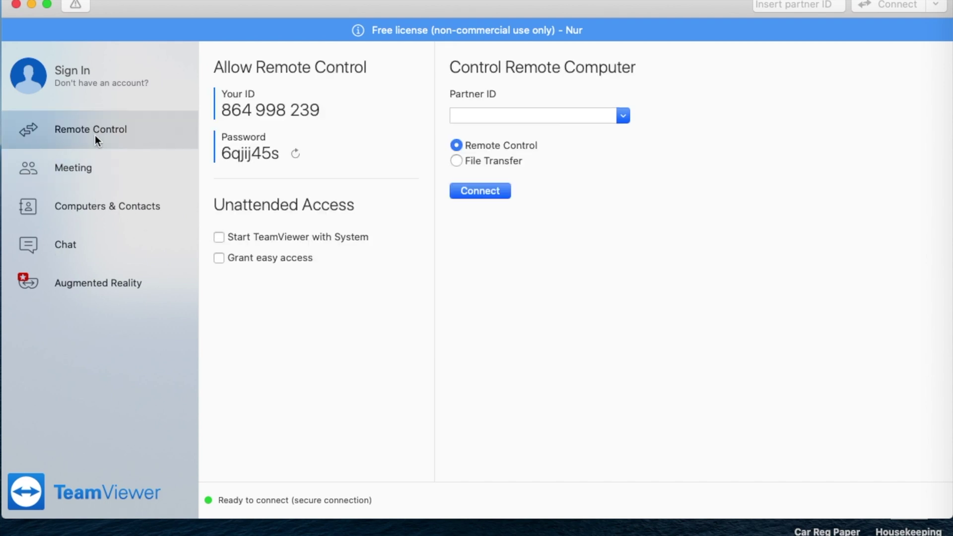
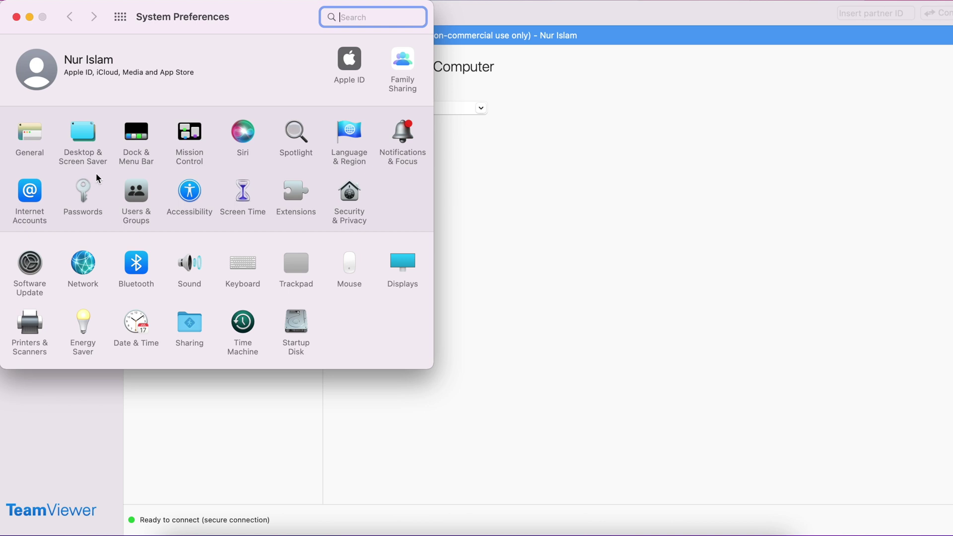
# Step: Go to Security & Privacy's Files and Folders list of apps
pyautogui.click(351, 191)
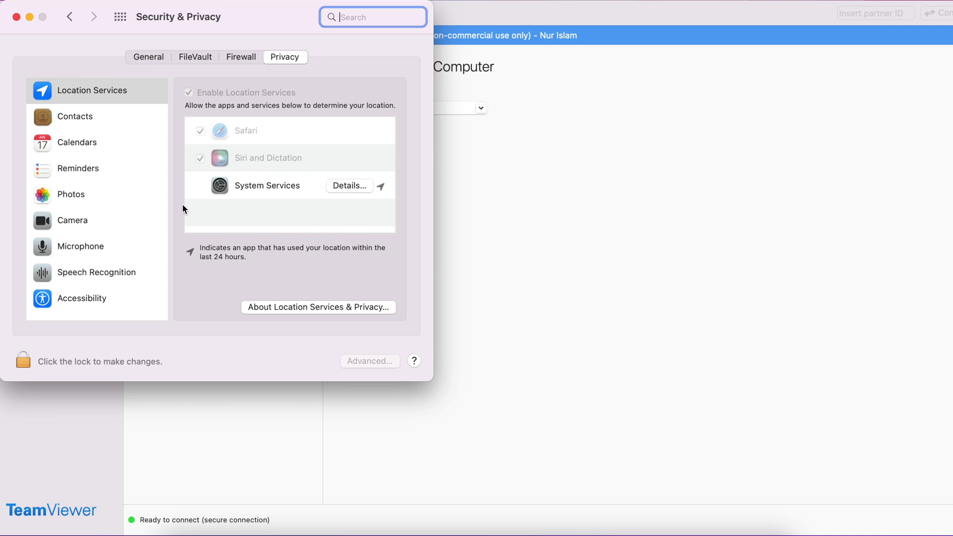
pyautogui.scroll(-1, 224, 187)
pyautogui.scroll(-4, 104, 216)
pyautogui.scroll(-2, 104, 215)
pyautogui.click(90, 235)
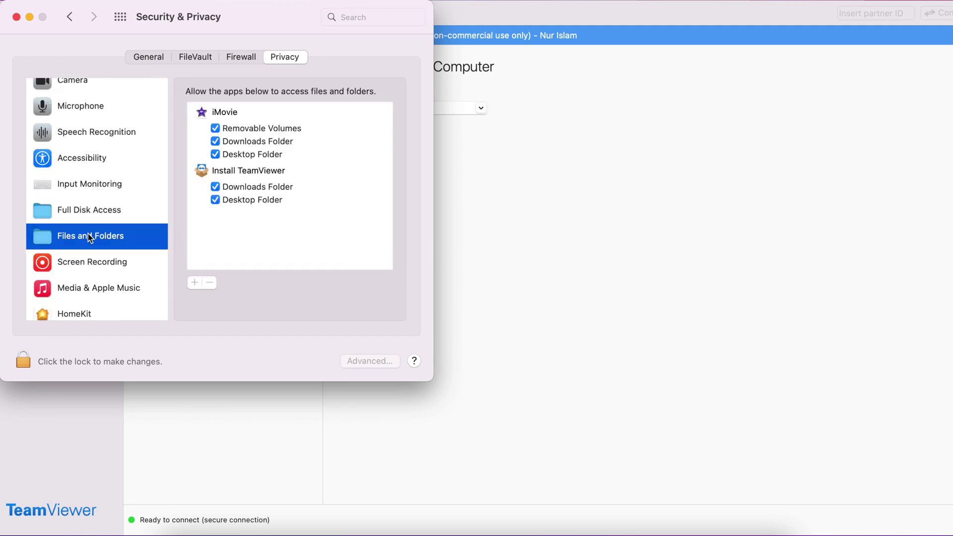
pyautogui.scroll(-2, 101, 220)
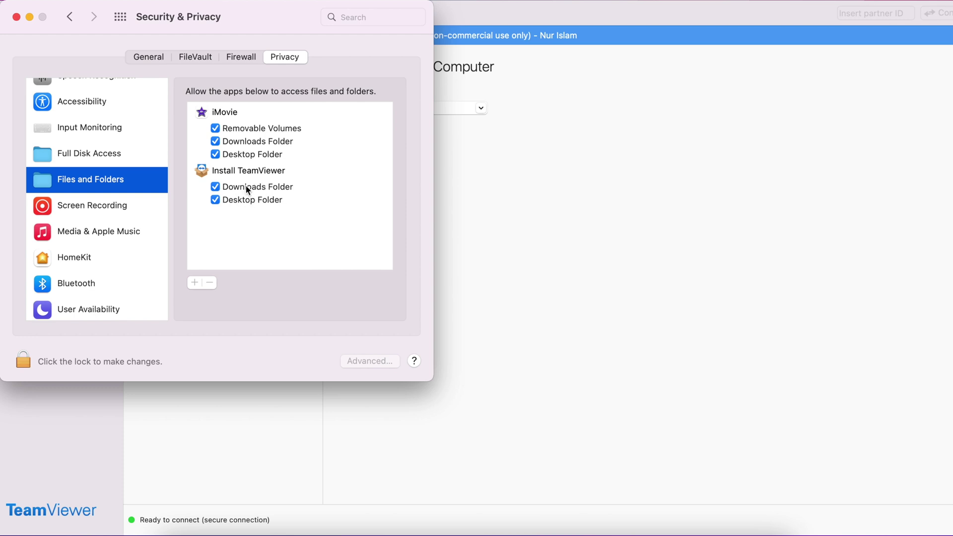
# Step: Unlock the privacy settings with the administrator password
pyautogui.click(33, 363)
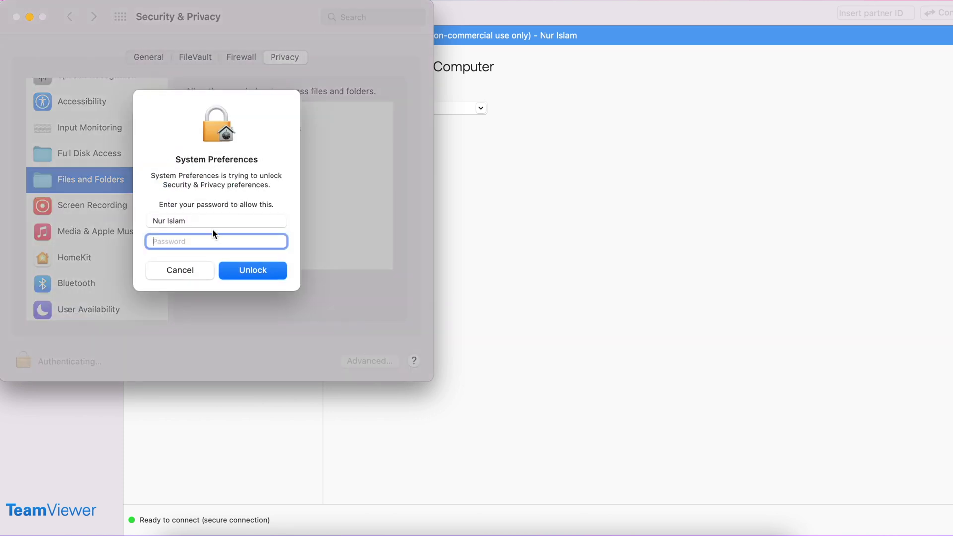
pyautogui.write('****')
pyautogui.press('Return')
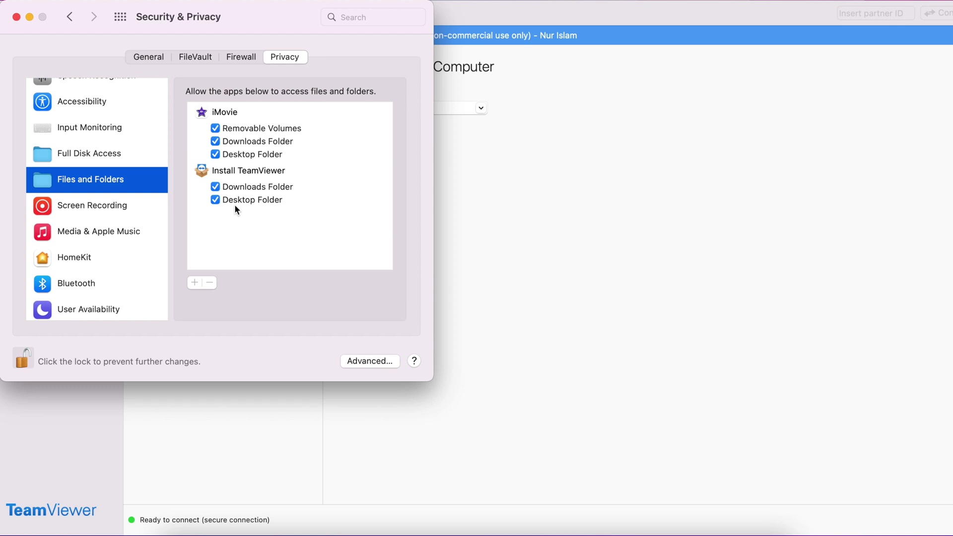
# Step: Give Install TeamViewer access to both the Desktop and Downloads folders
pyautogui.click(207, 174)
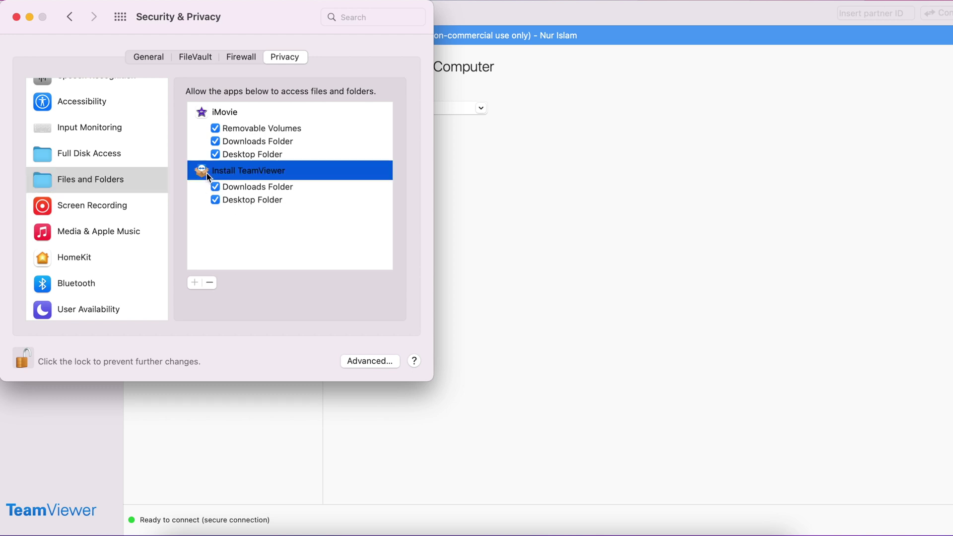
pyautogui.click(245, 187)
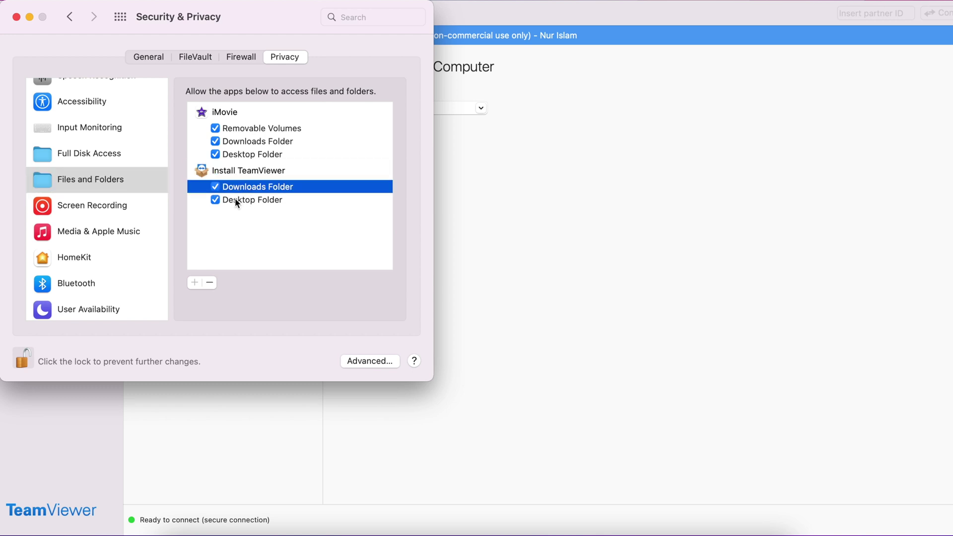
pyautogui.click(216, 199)
pyautogui.click(215, 199)
pyautogui.click(215, 186)
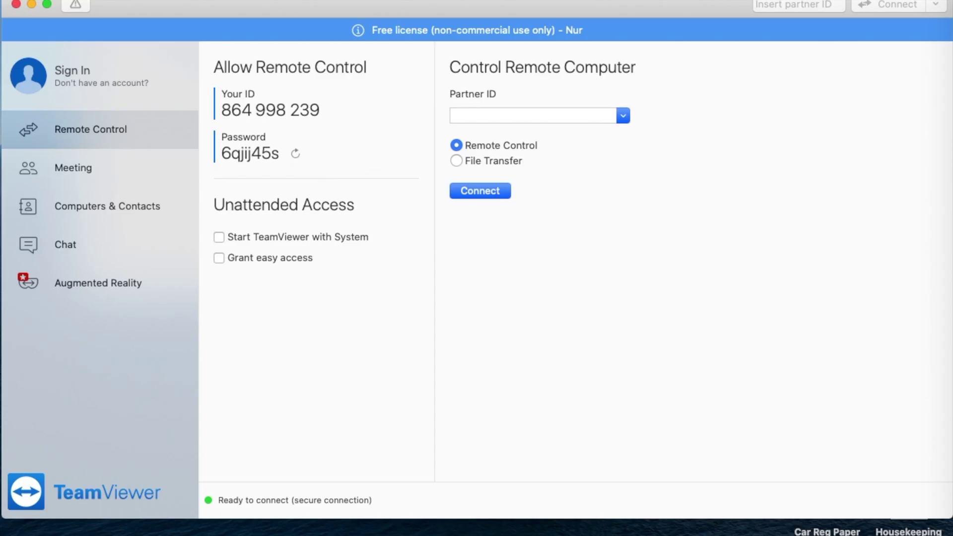
pyautogui.click(44, 1)
pyautogui.click(45, 4)
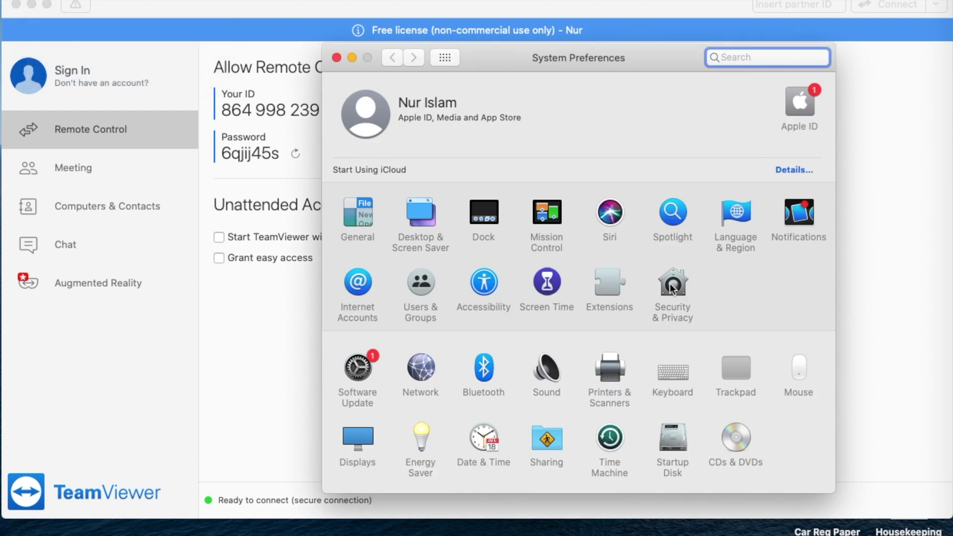
pyautogui.click(670, 287)
pyautogui.scroll(-5, 519, 269)
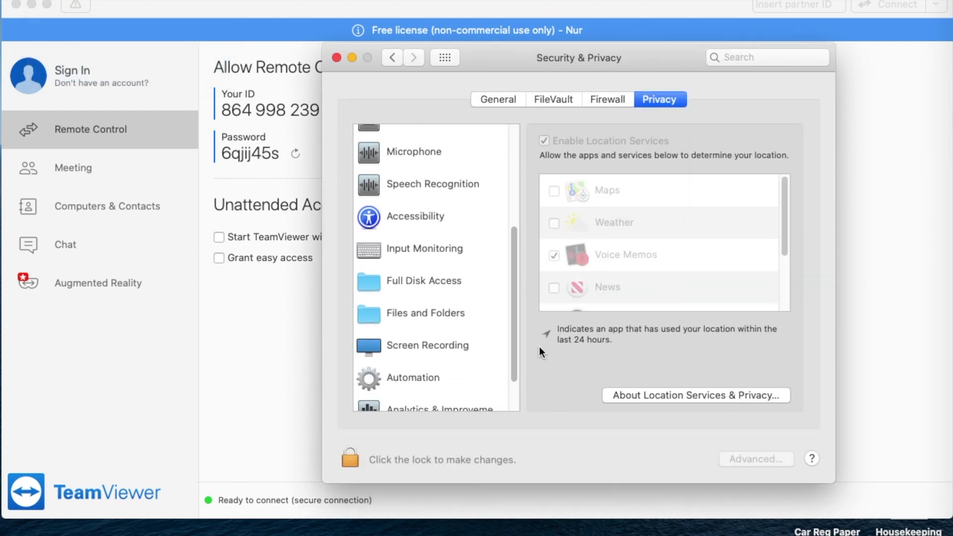
pyautogui.click(467, 318)
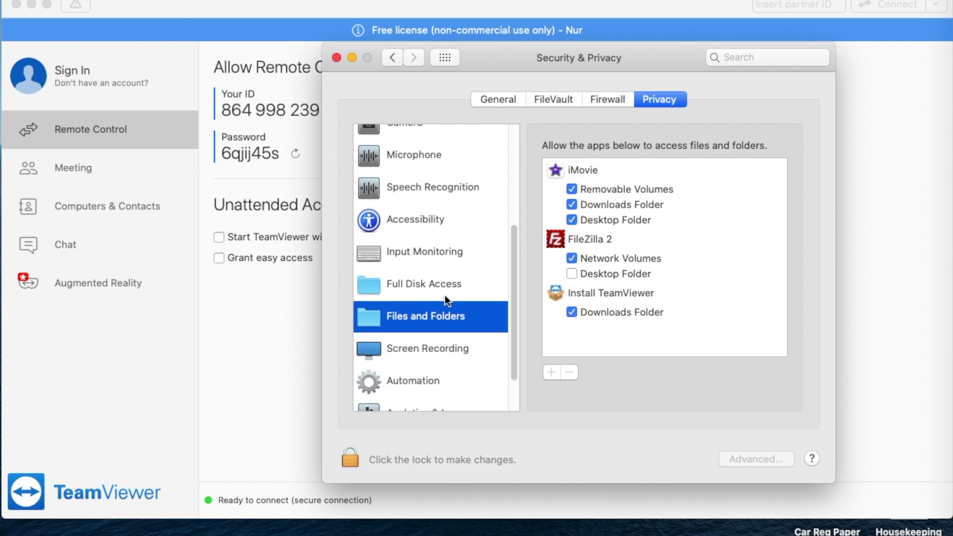
pyautogui.scroll(-2, 445, 294)
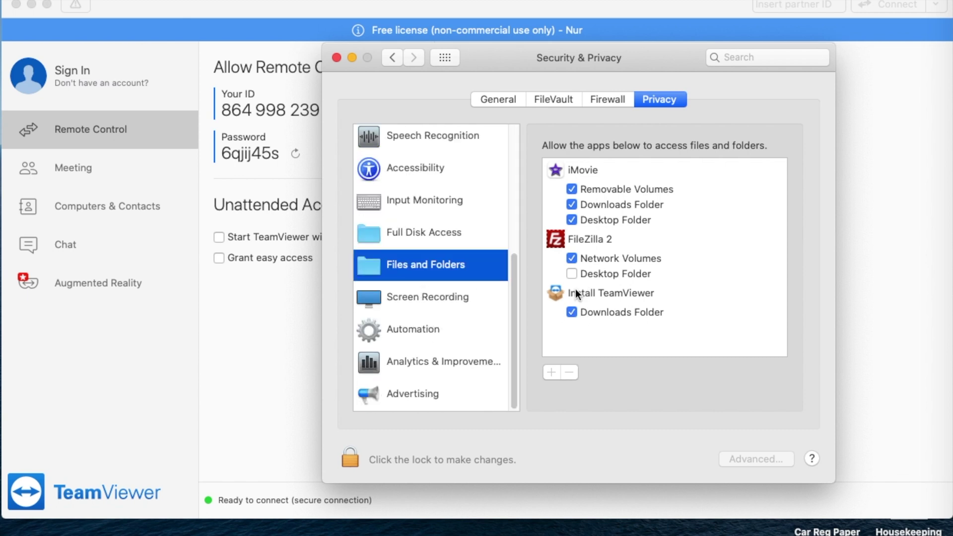
pyautogui.click(350, 458)
pyautogui.write('****')
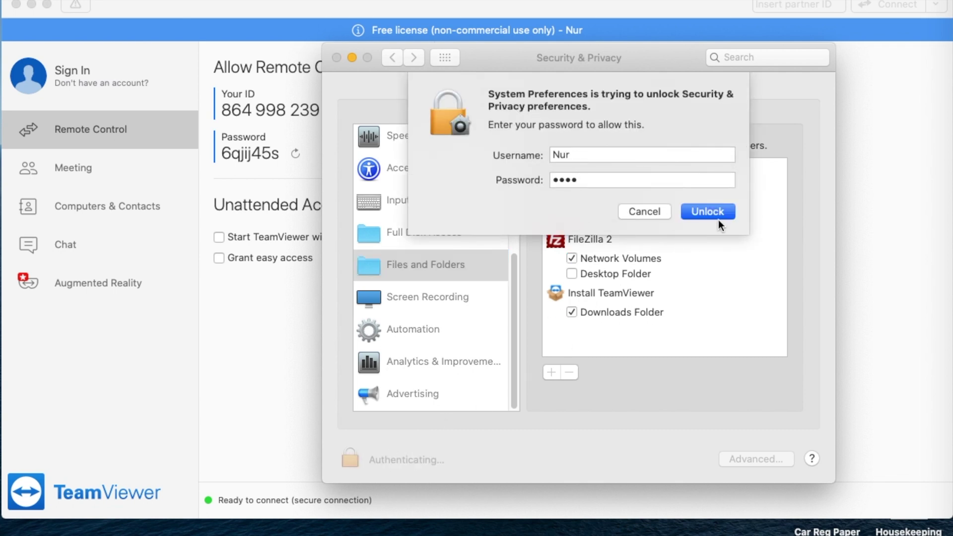
pyautogui.press('Return')
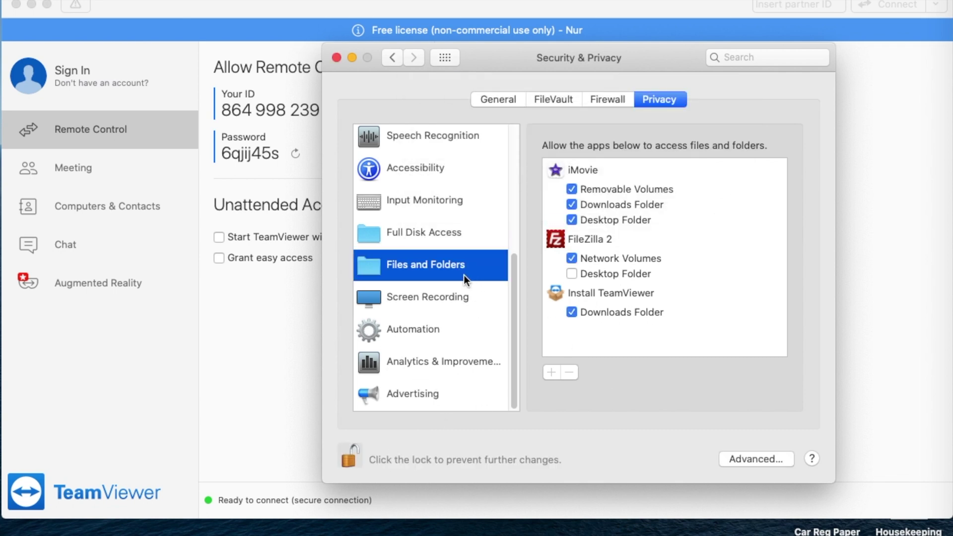
pyautogui.scroll(5, 464, 275)
pyautogui.scroll(-5, 463, 275)
pyautogui.click(336, 58)
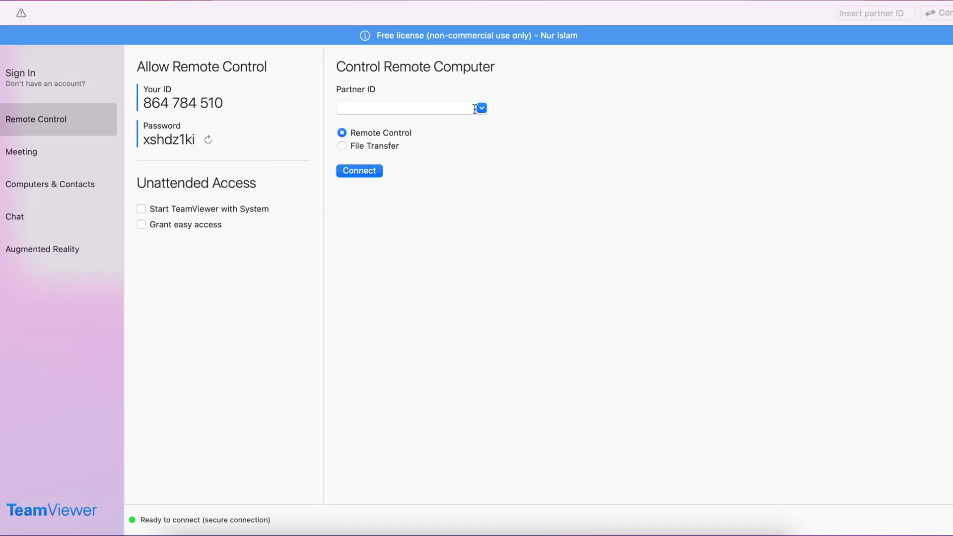
pyautogui.click(413, 109)
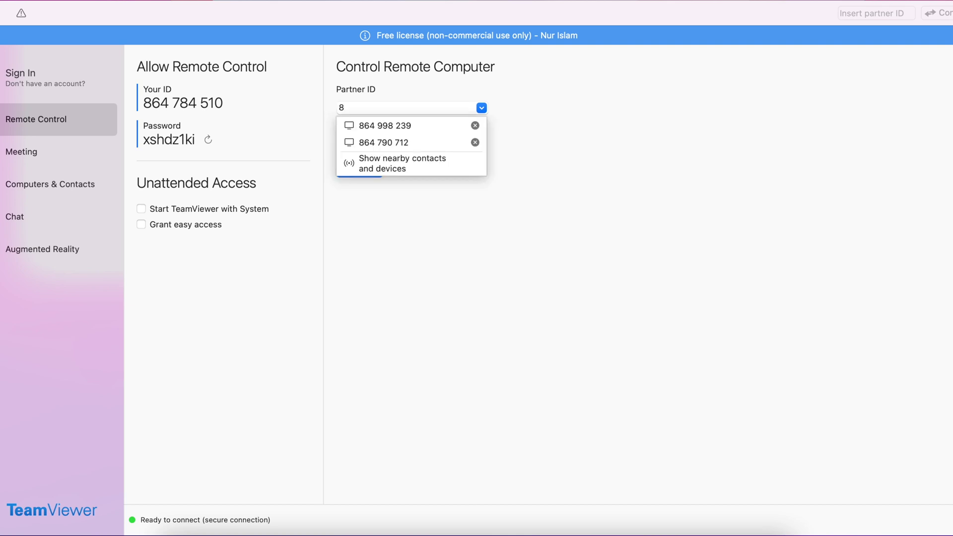
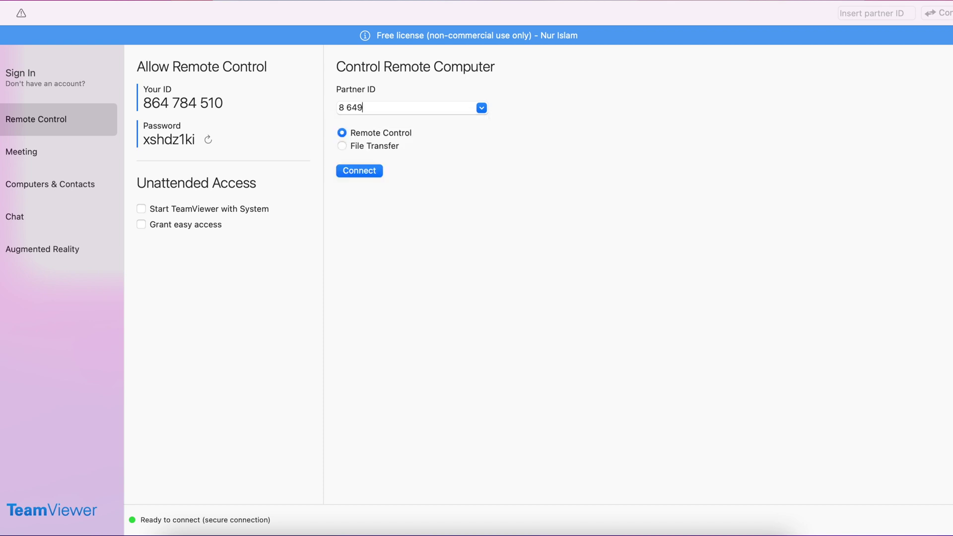
# Step: Connect to the partner's TeamViewer ID and enter the partner's password
pyautogui.click(361, 172)
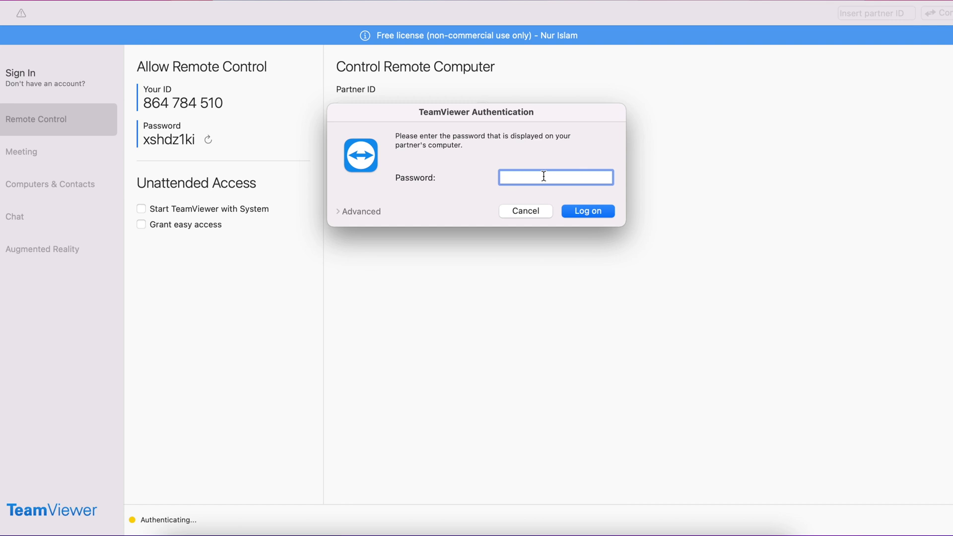
# Step: Log on to the partner Mac, then open and close the Night Crickets sounds folder
pyautogui.click(586, 212)
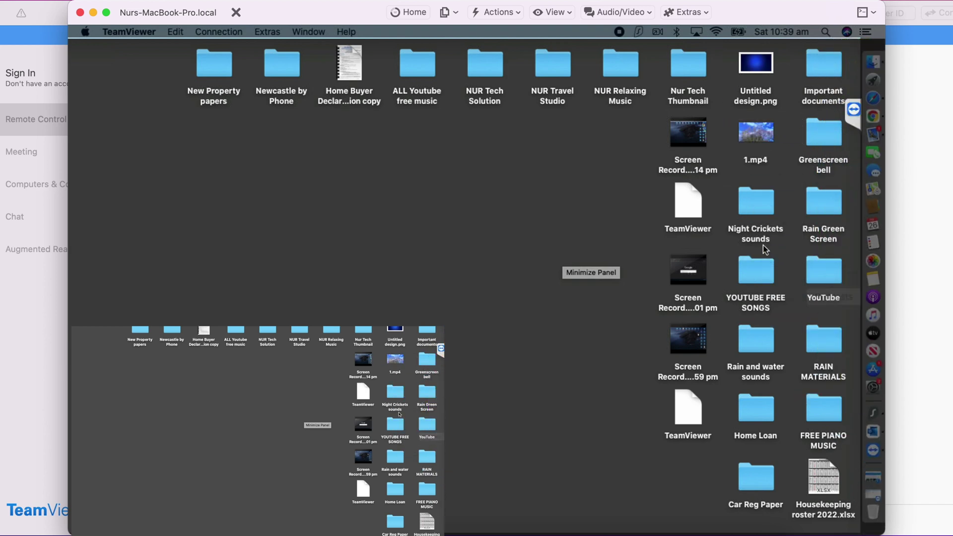
pyautogui.doubleClick(758, 217)
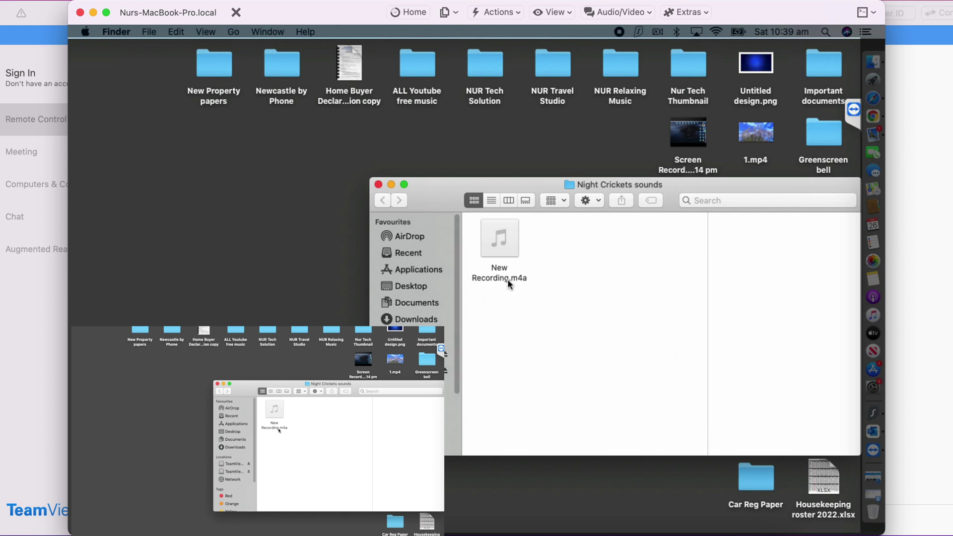
pyautogui.click(379, 185)
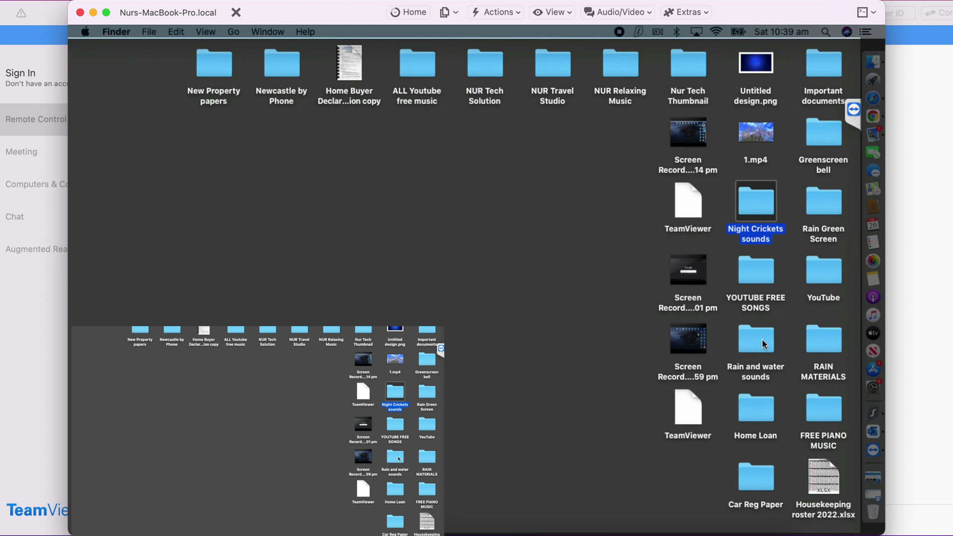
# Step: Play 1.mp4 in QuickTime on the remote Mac and make the session window narrower
pyautogui.click(765, 141)
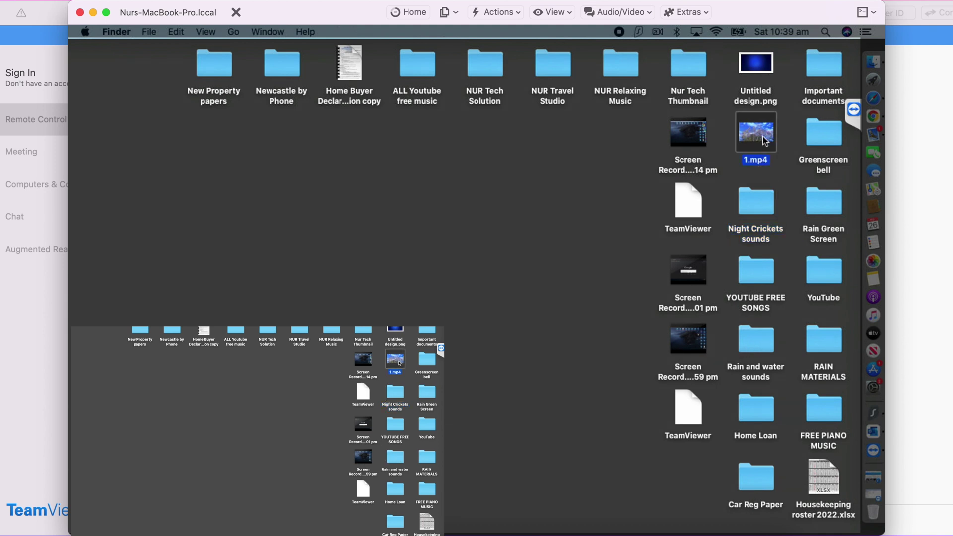
pyautogui.doubleClick(764, 141)
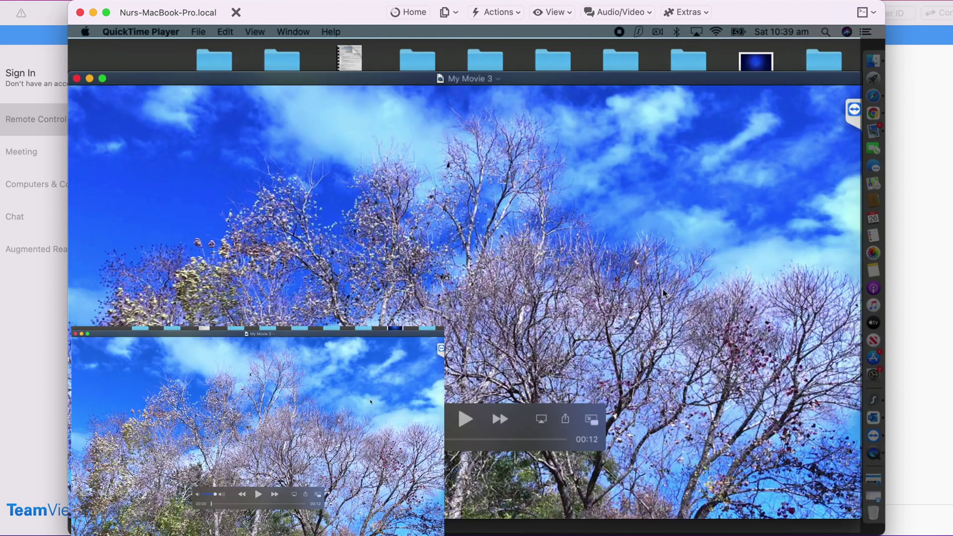
pyautogui.click(466, 421)
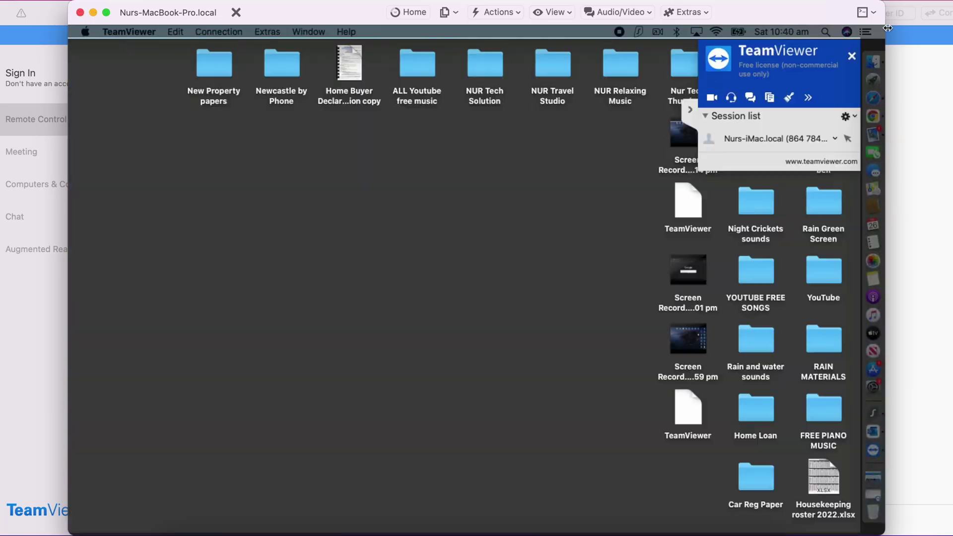
pyautogui.moveTo(888, 28); pyautogui.dragTo(924, 55)
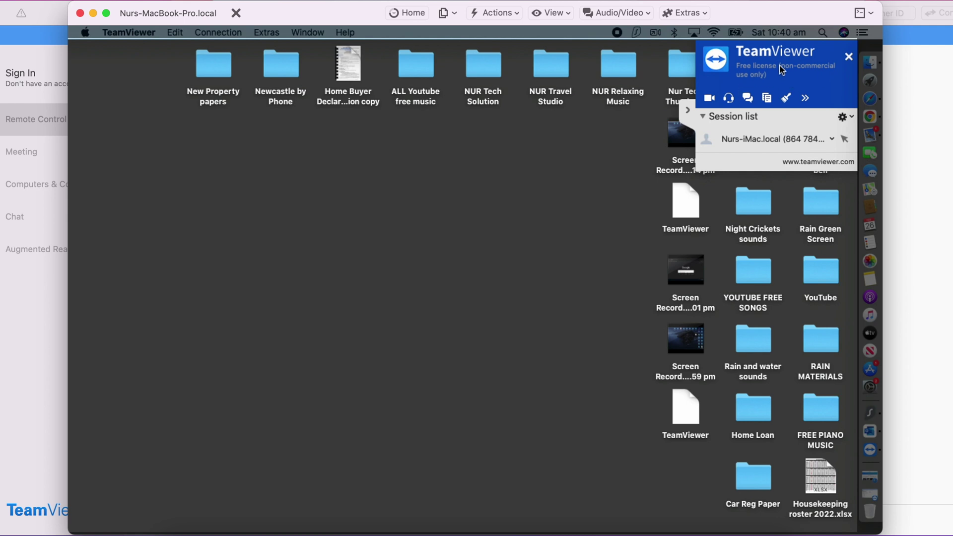
# Step: Add the Video section, check the camera preview in Video settings, then add Audio
pyautogui.click(710, 99)
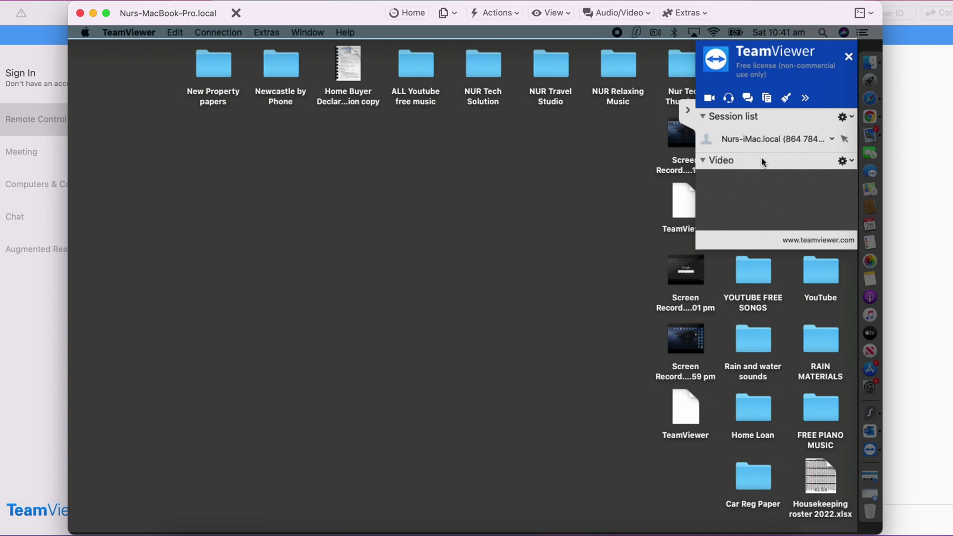
pyautogui.click(843, 161)
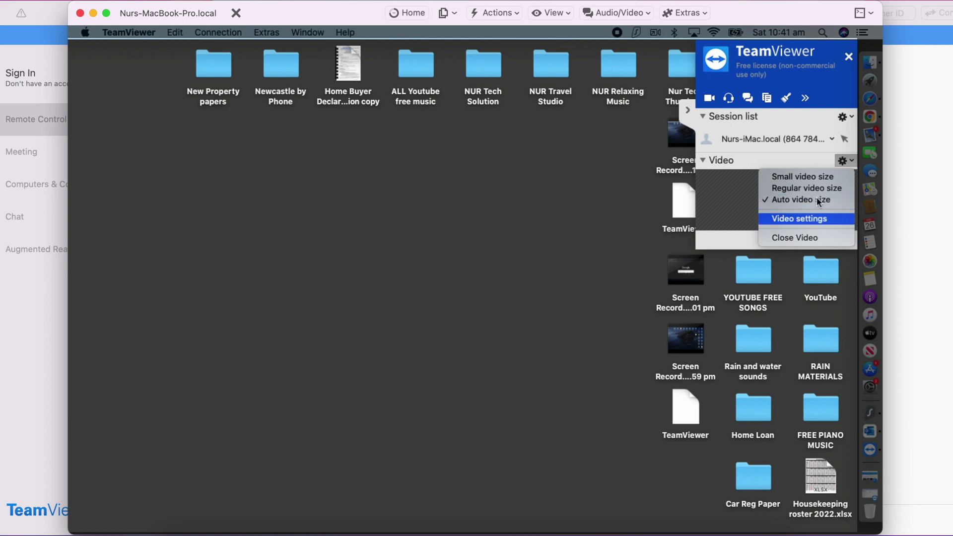
pyautogui.click(797, 222)
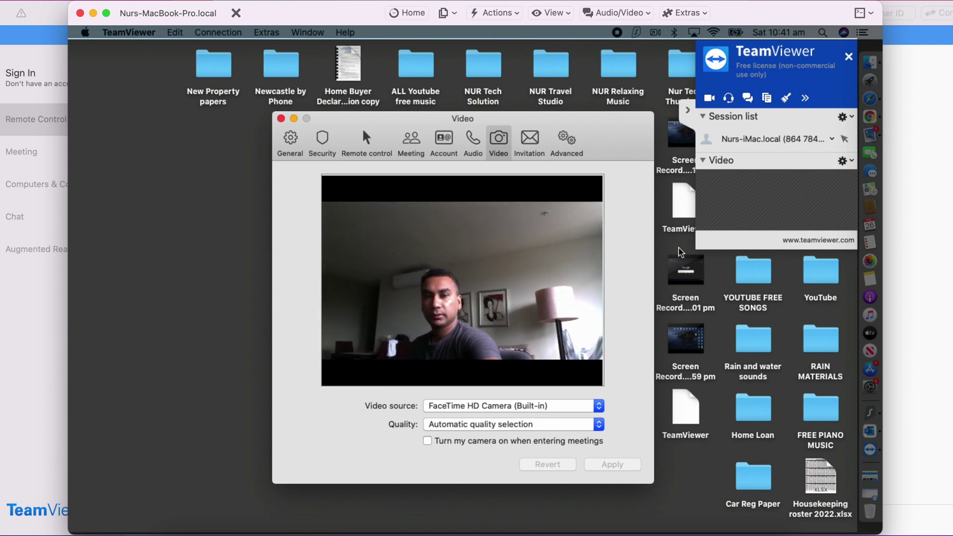
pyautogui.click(729, 99)
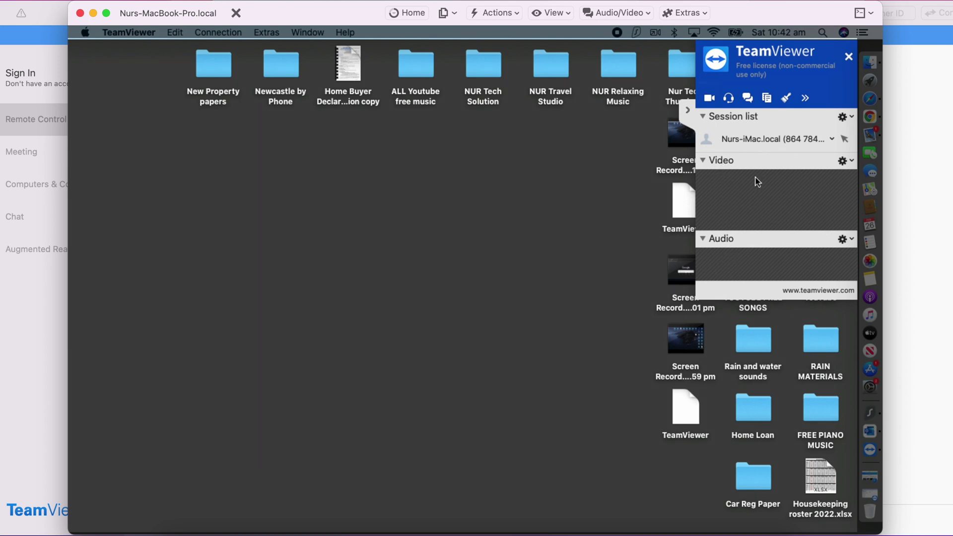
# Step: Open the Chat and File box sections in the session panel
pyautogui.click(749, 103)
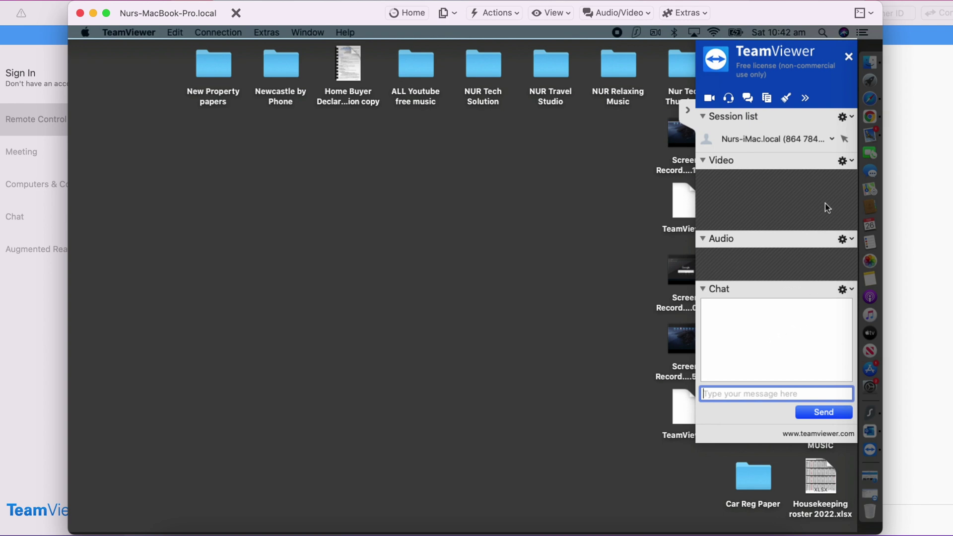
pyautogui.click(767, 99)
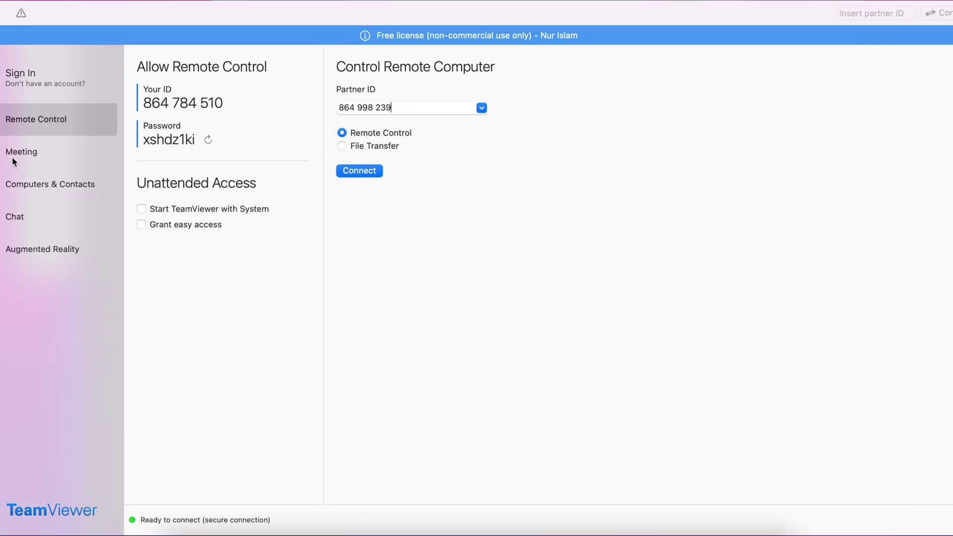
# Step: View the Meeting, Computers & Contacts, Chat and Augmented Reality pages, return to Remote Control, then quit with Cmd+Q
pyautogui.click(20, 156)
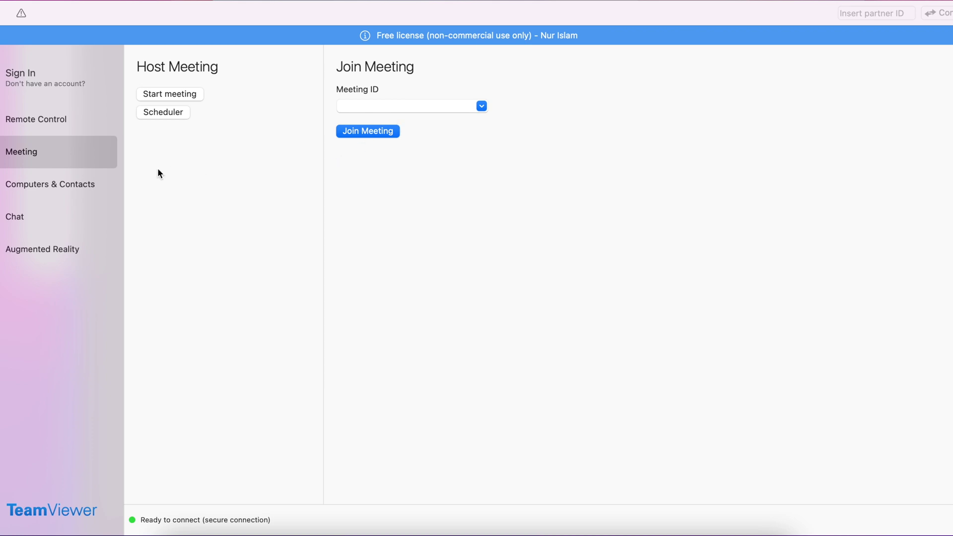
pyautogui.click(75, 185)
pyautogui.click(31, 213)
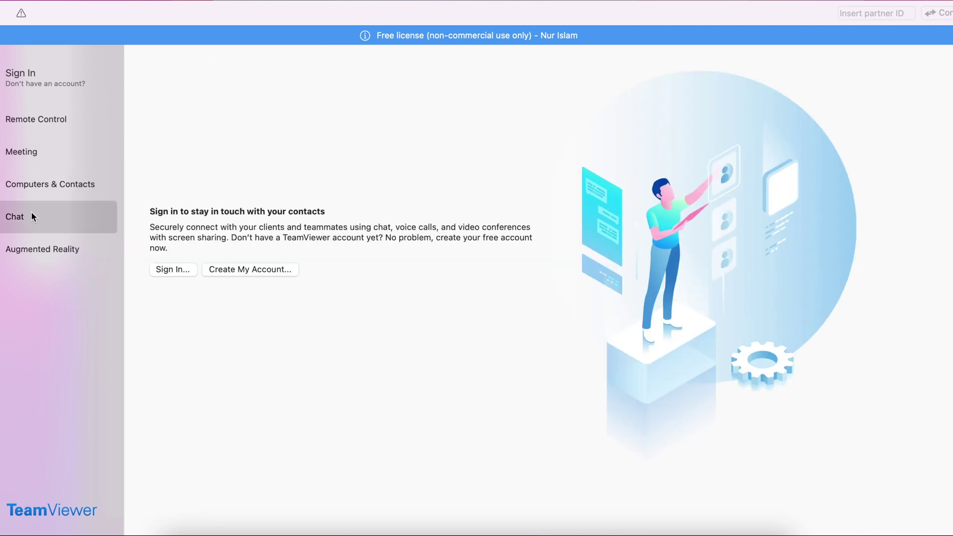
pyautogui.click(28, 250)
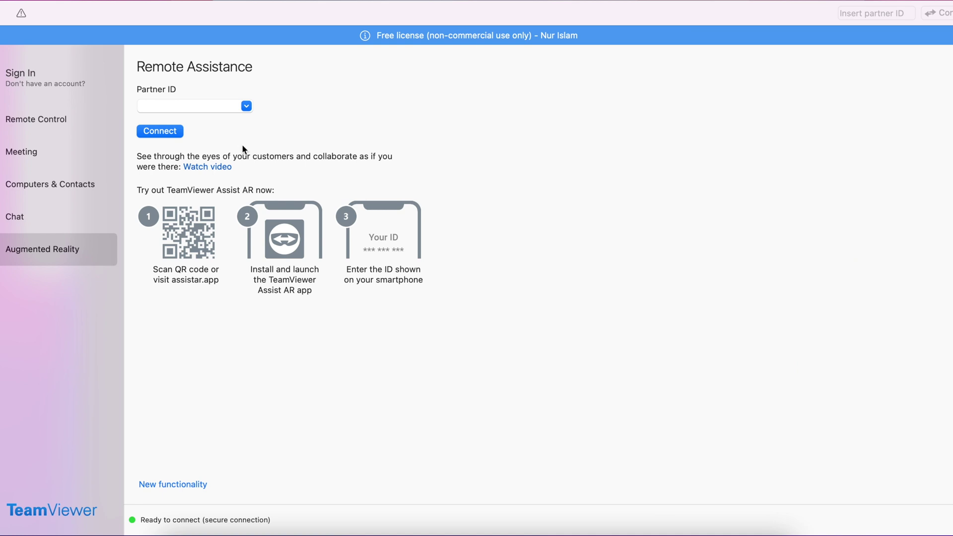
pyautogui.click(36, 122)
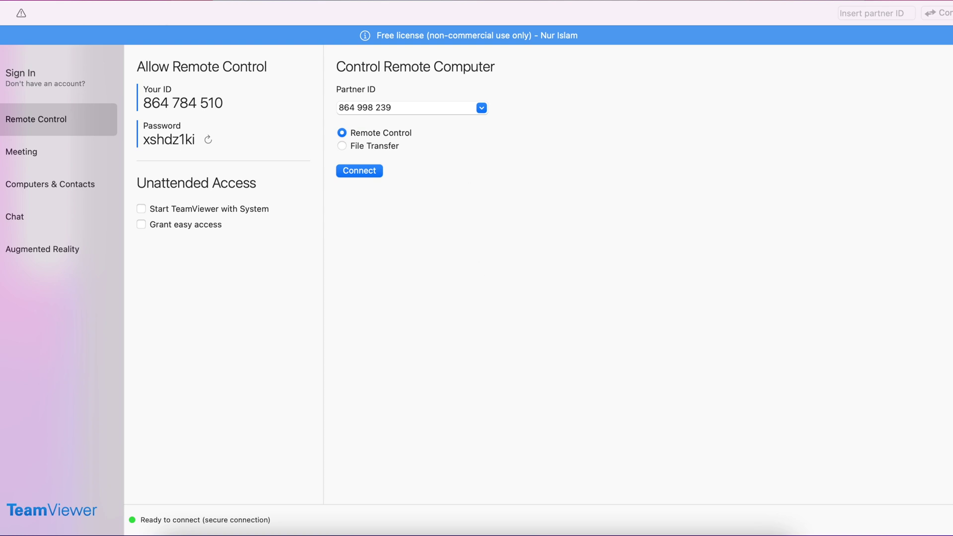
pyautogui.press('super+q')
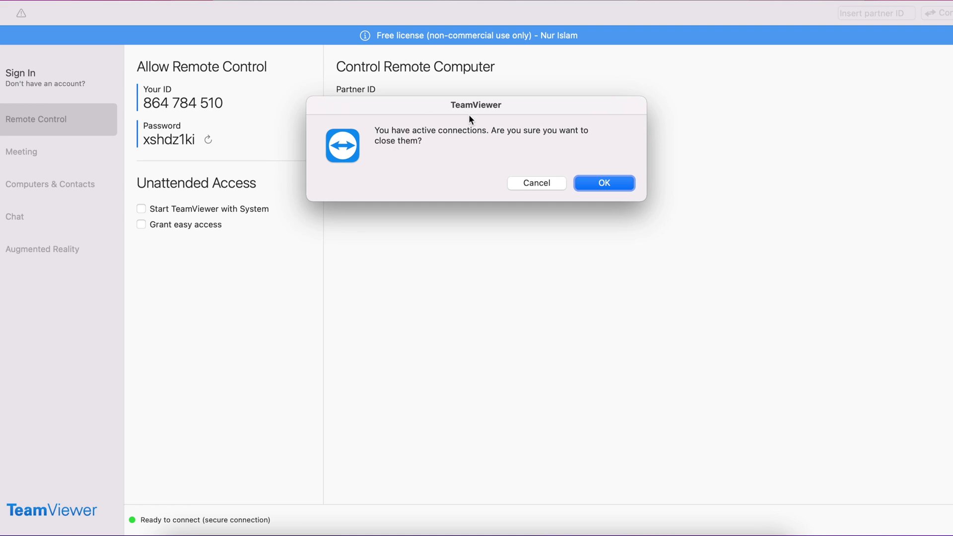